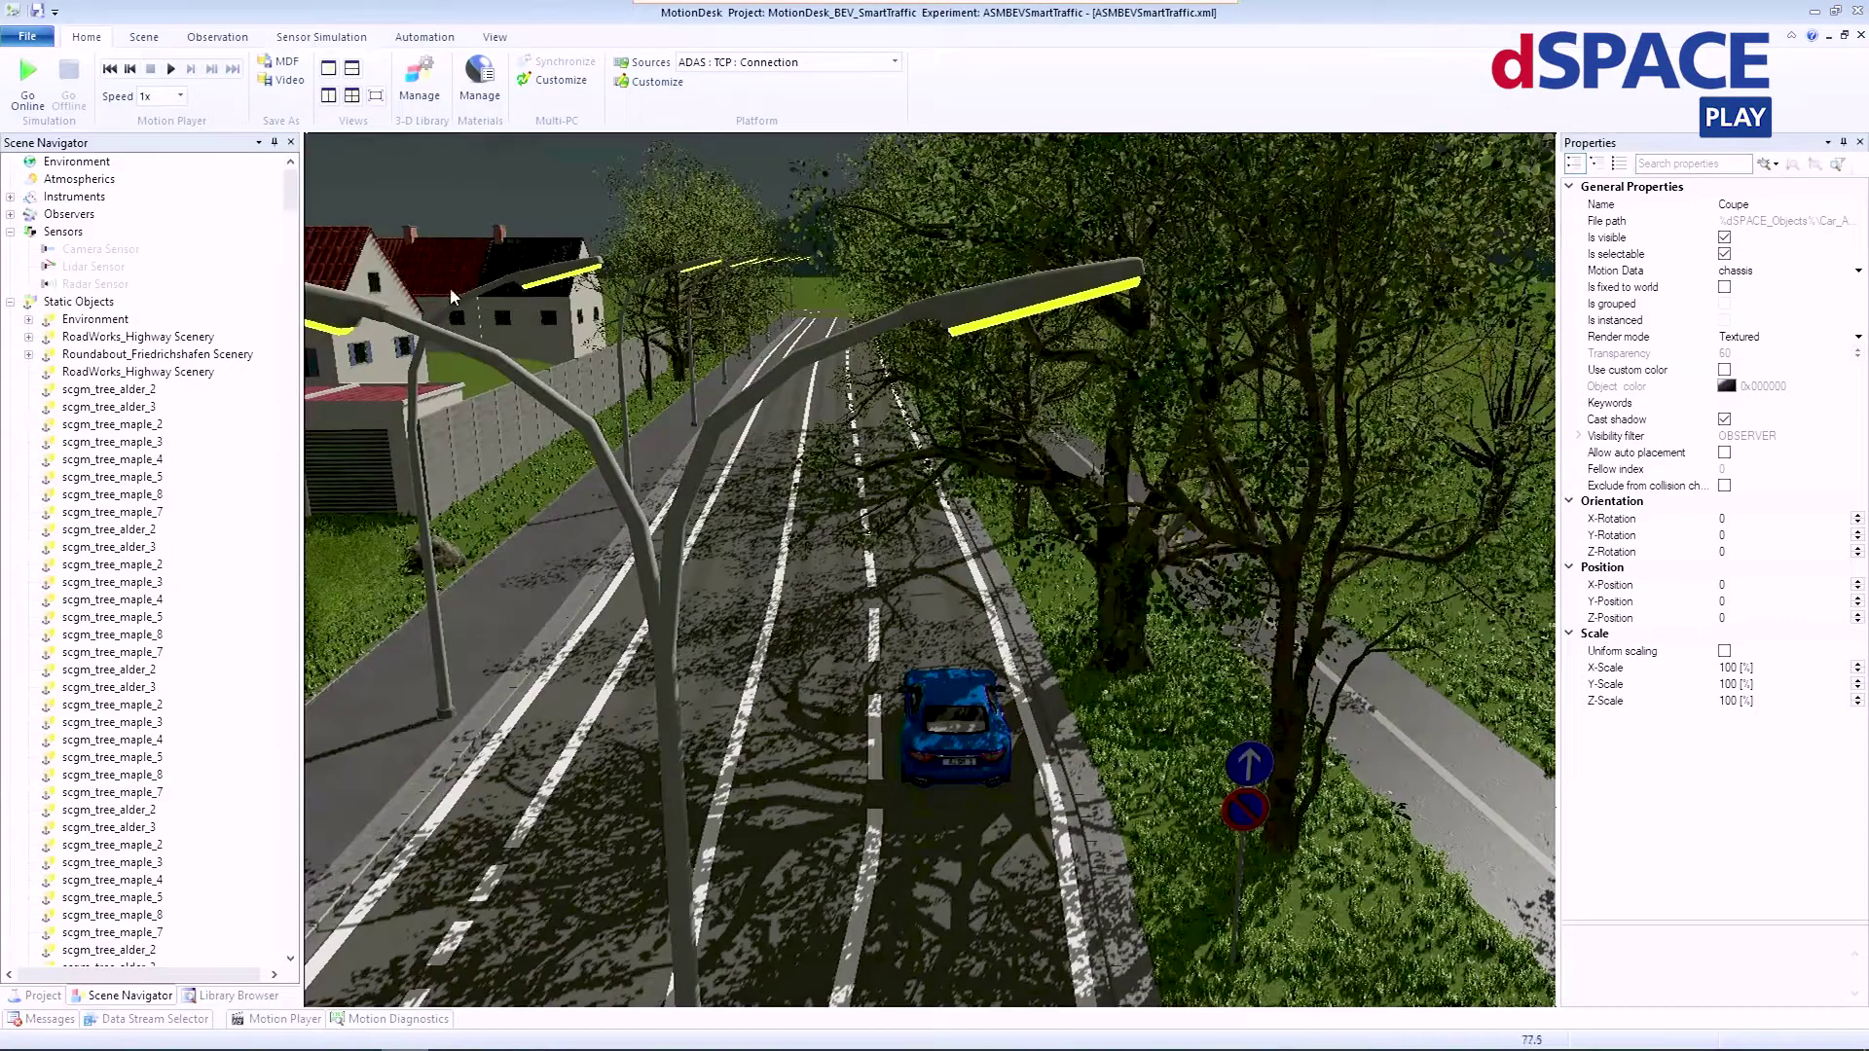
# Step: Add a camera sensor and a fisheye sensor to the scene from Sensor Simulation
pyautogui.click(319, 38)
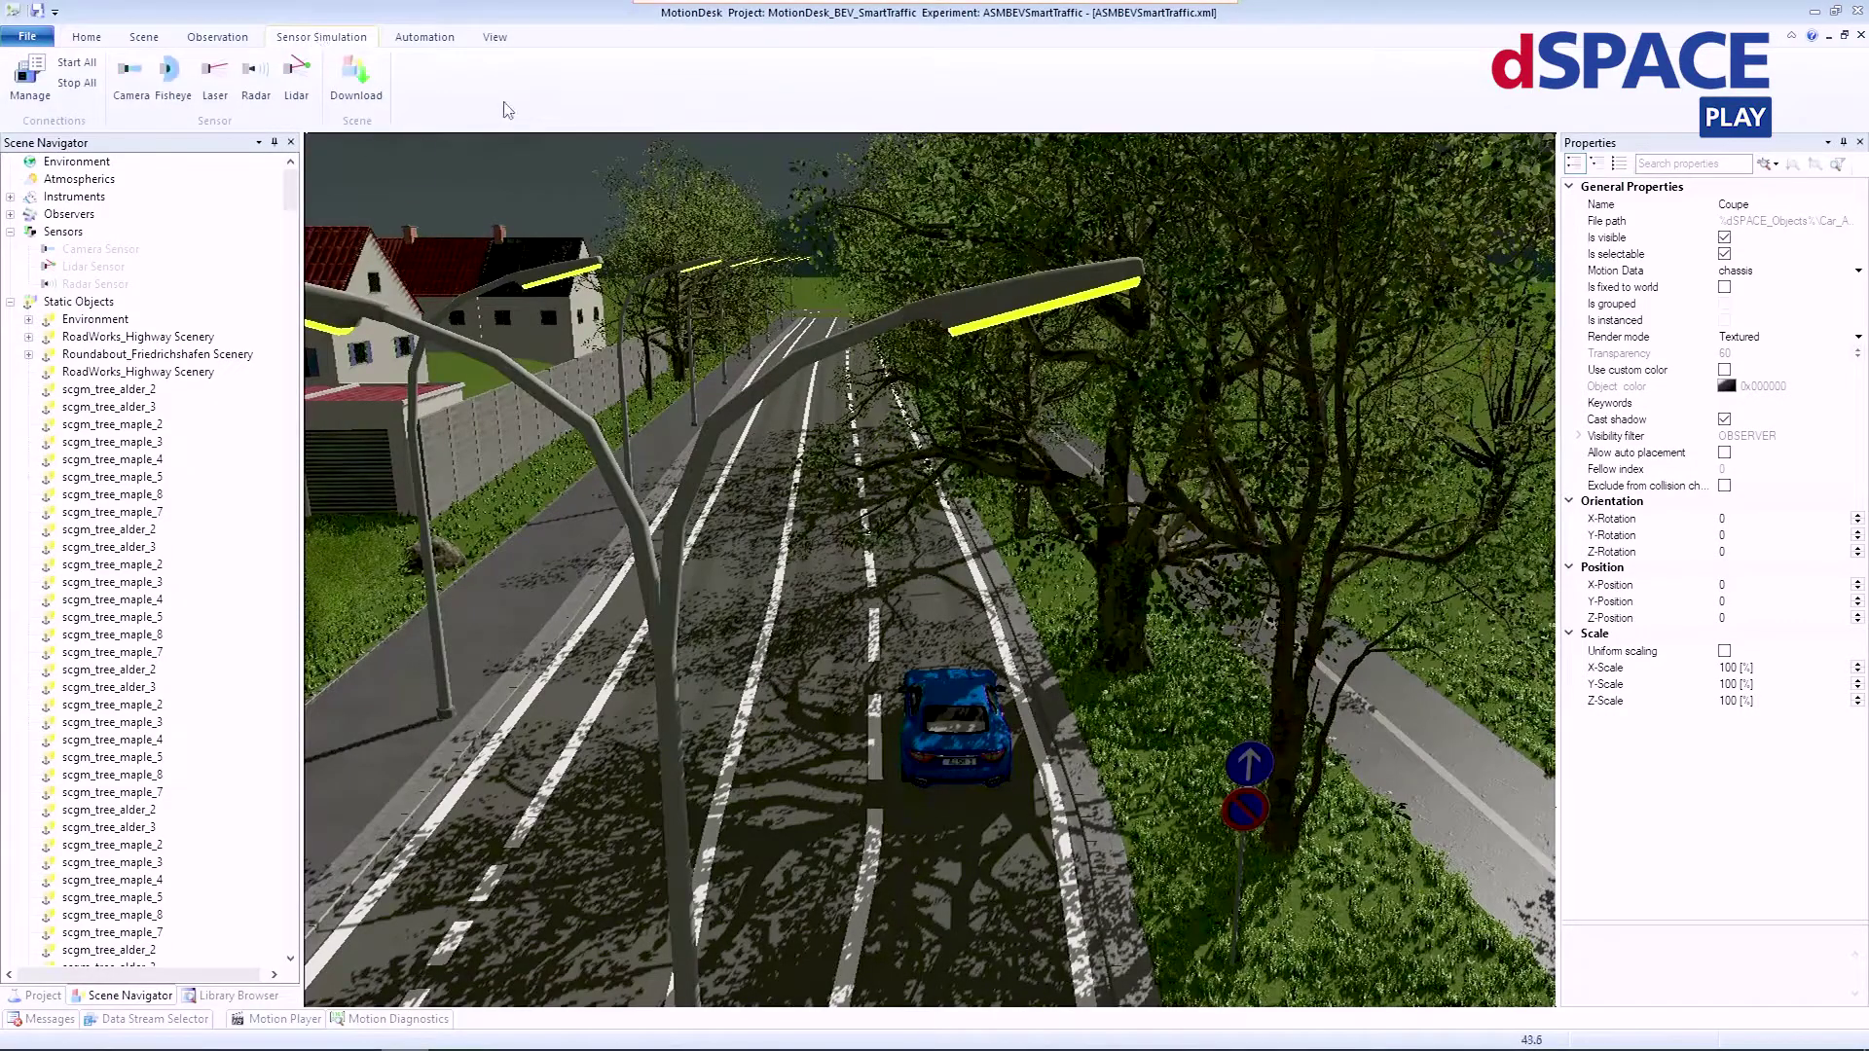
pyautogui.click(136, 96)
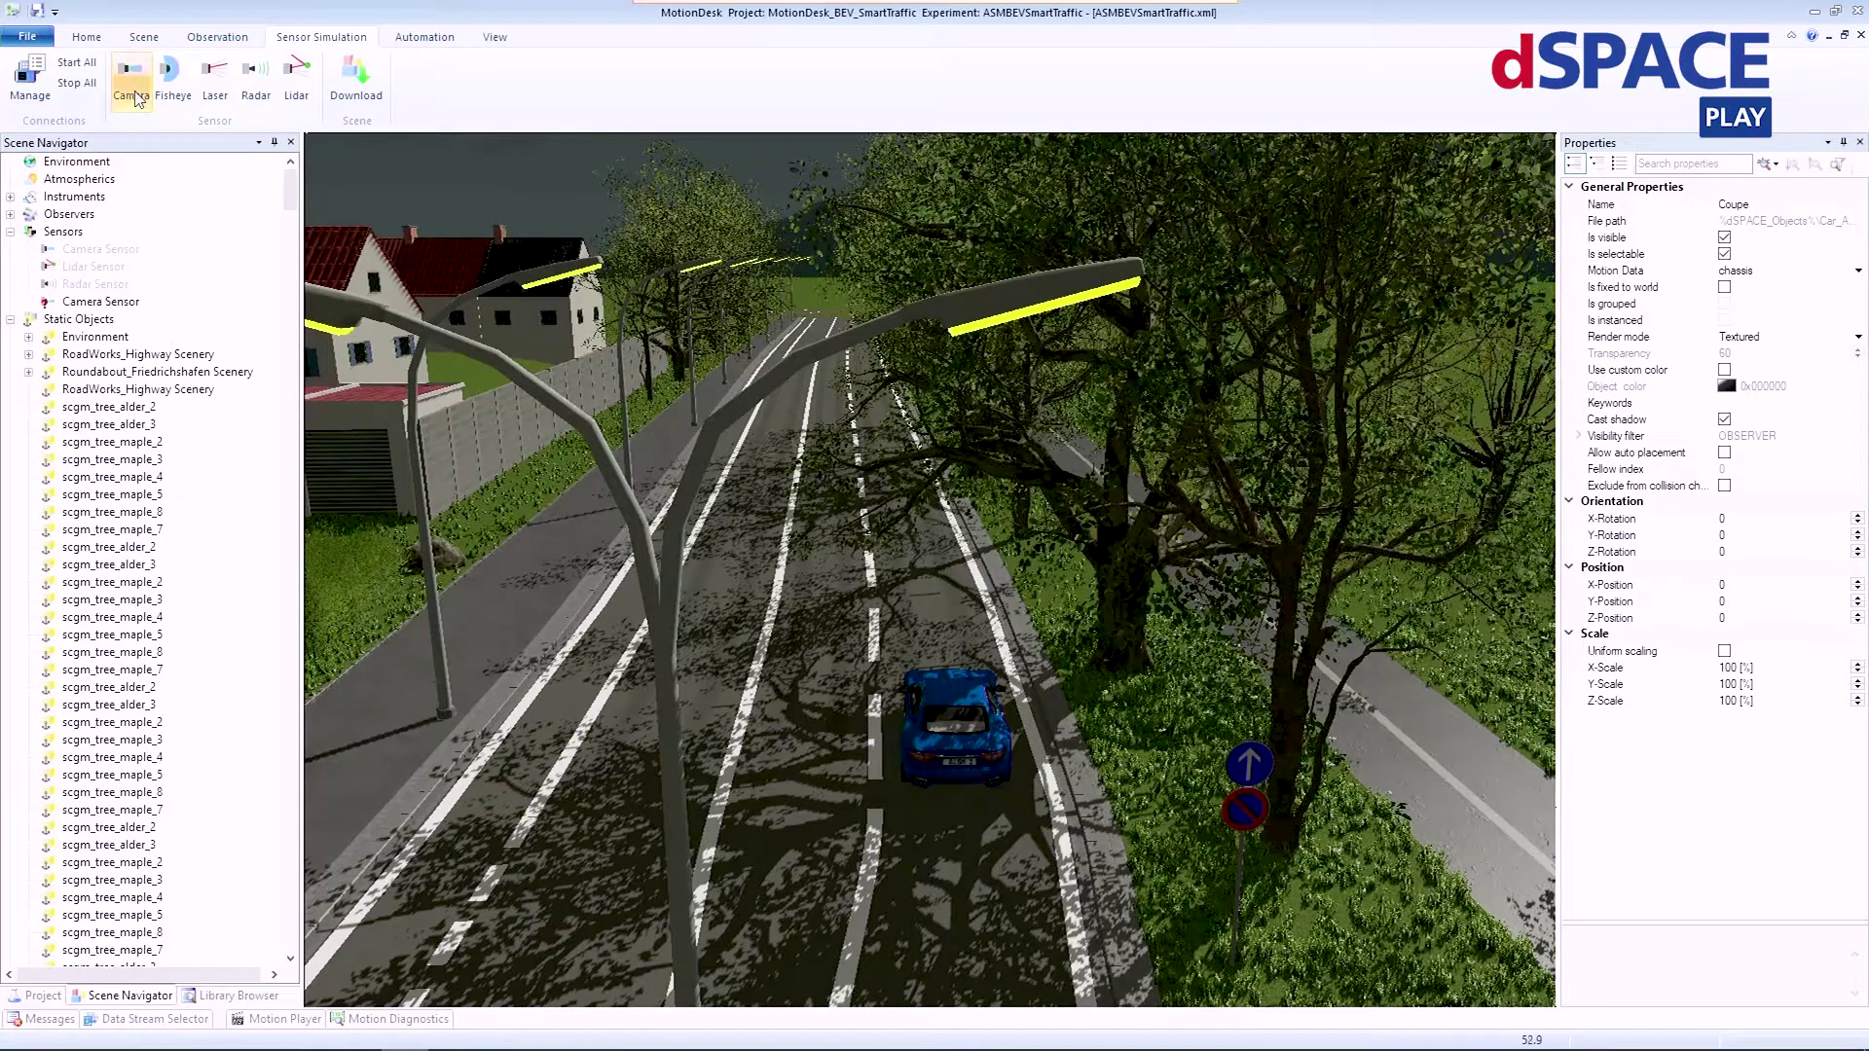
pyautogui.click(170, 86)
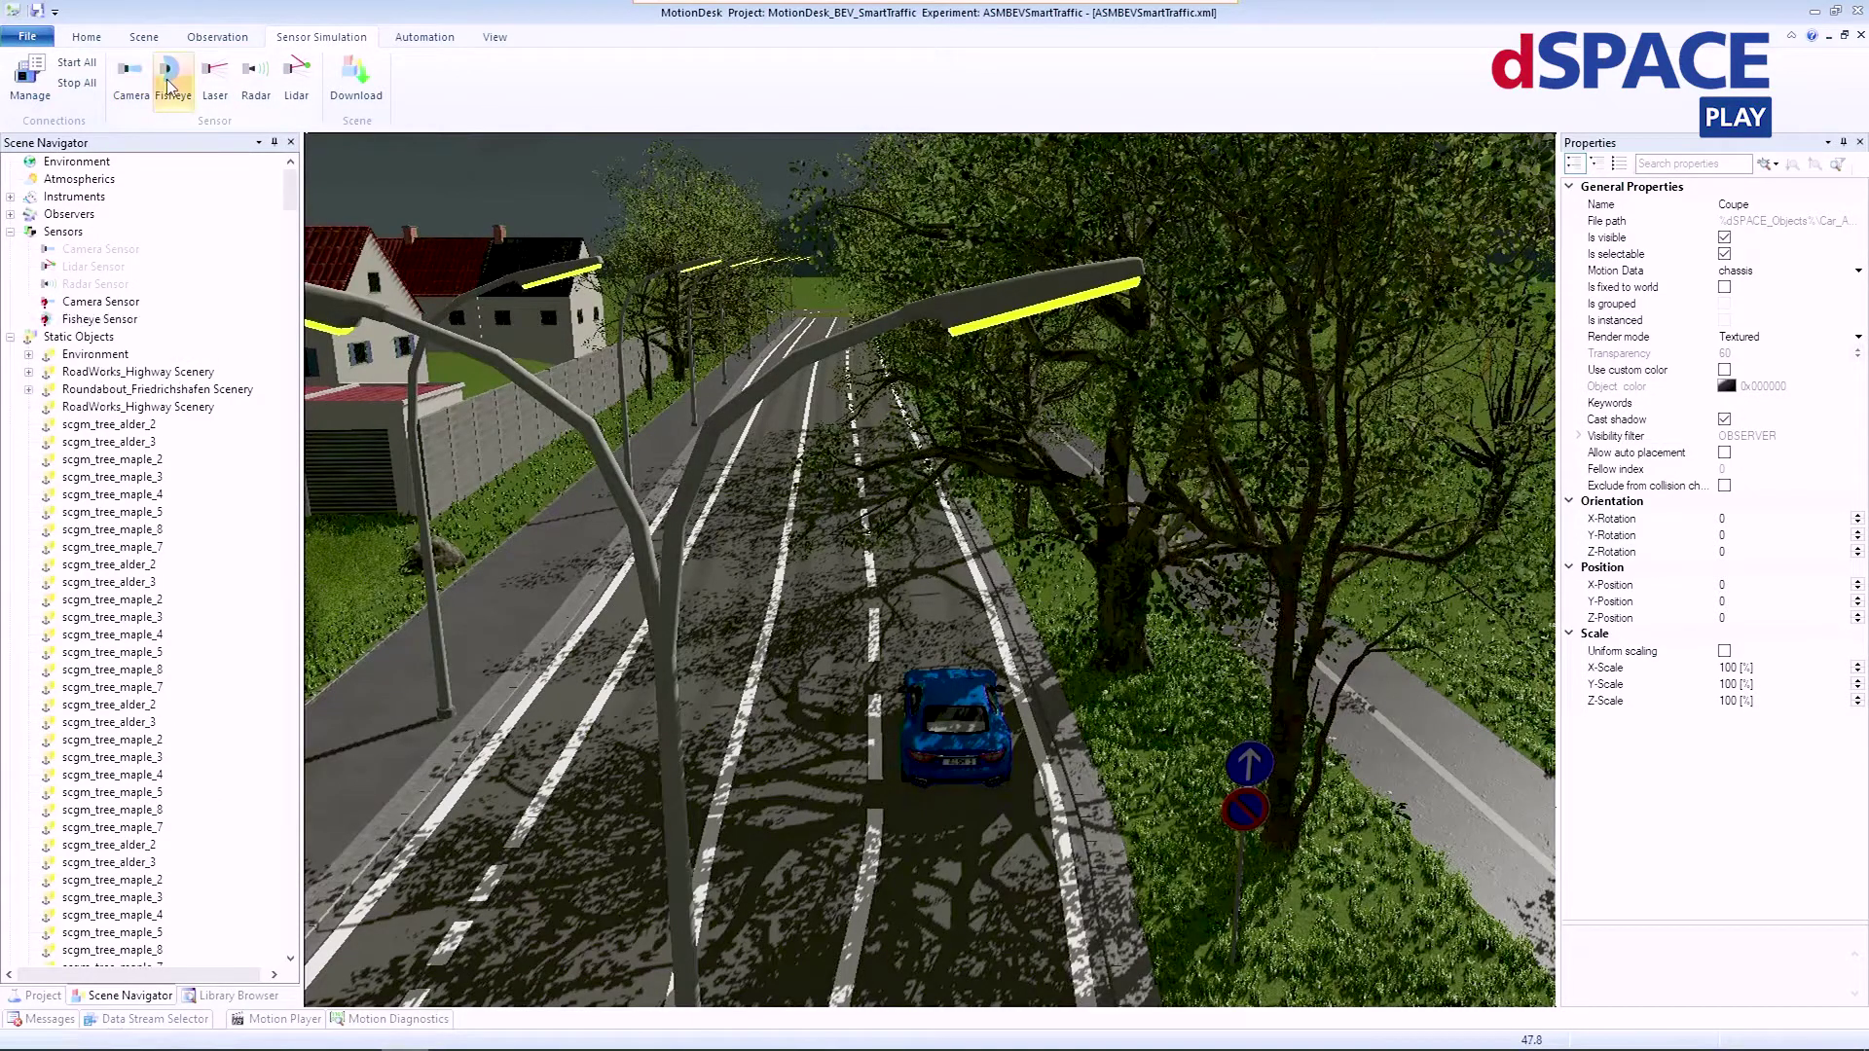
# Step: Set the Camera Sensor's simulation data stream to chassis
pyautogui.click(101, 302)
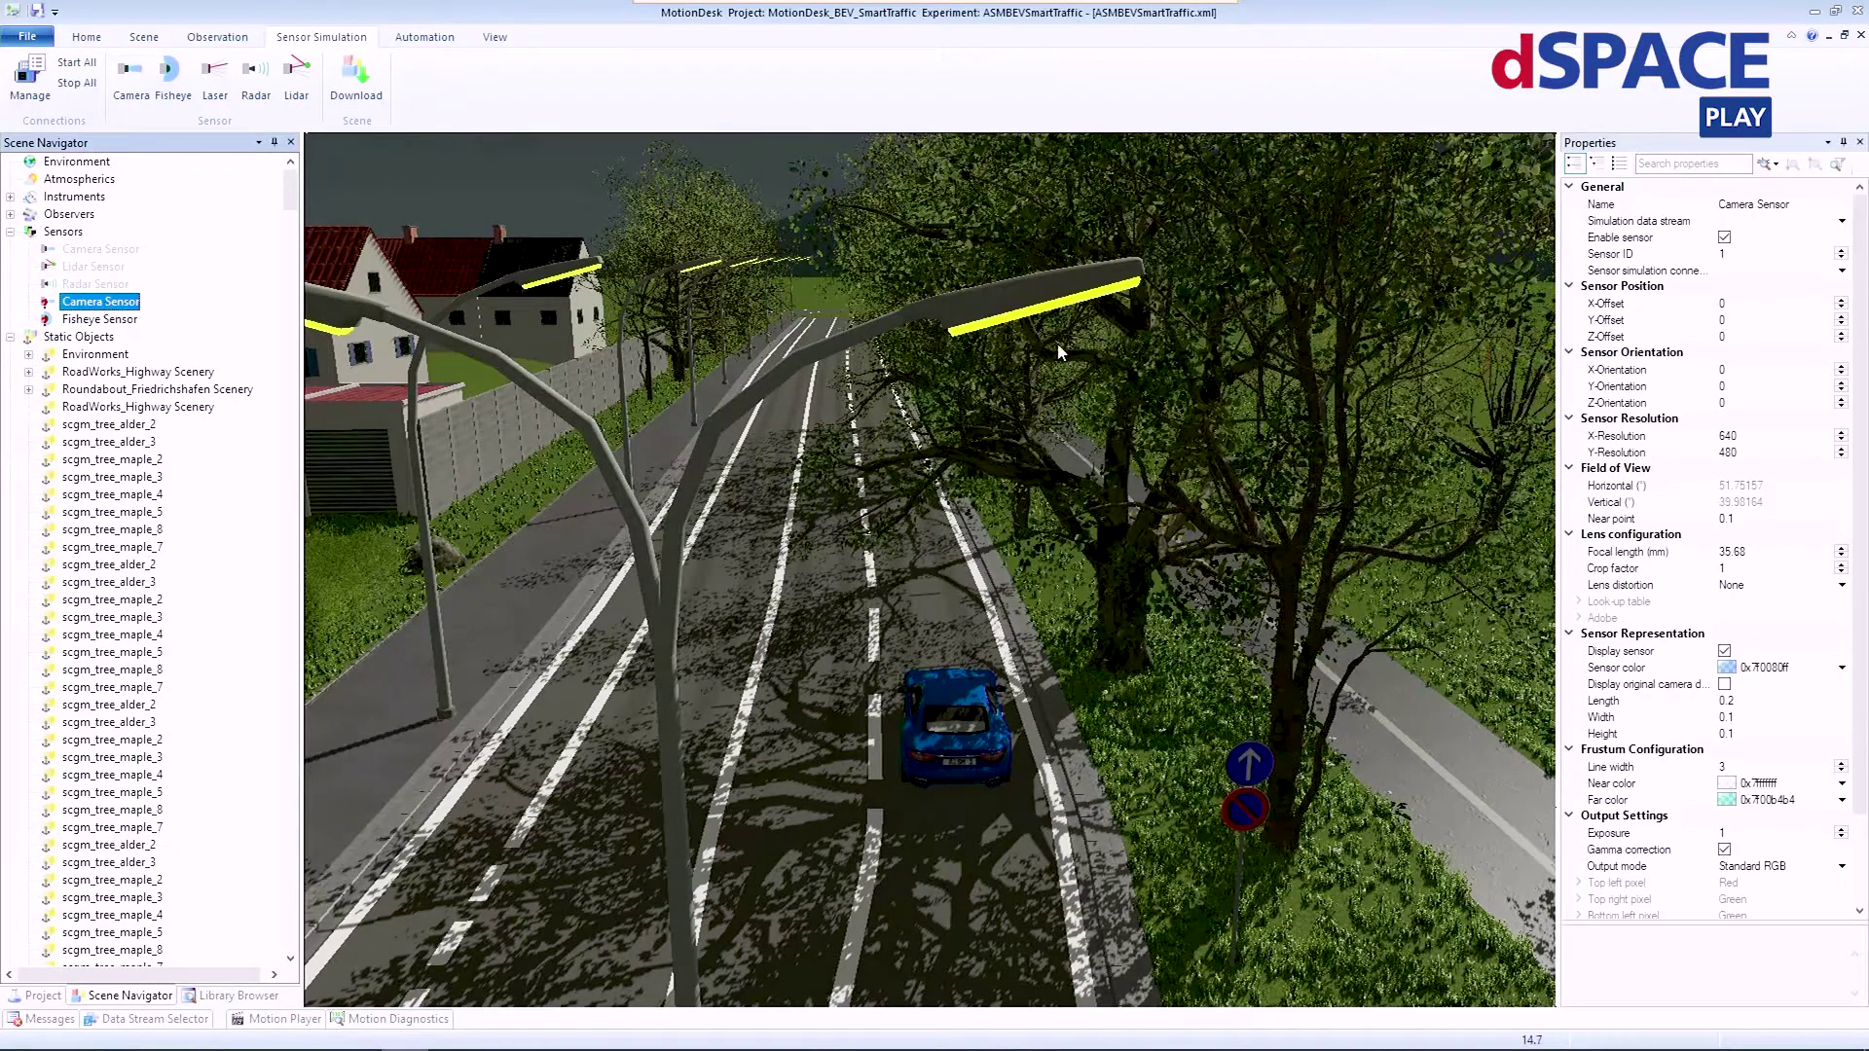
pyautogui.click(1823, 222)
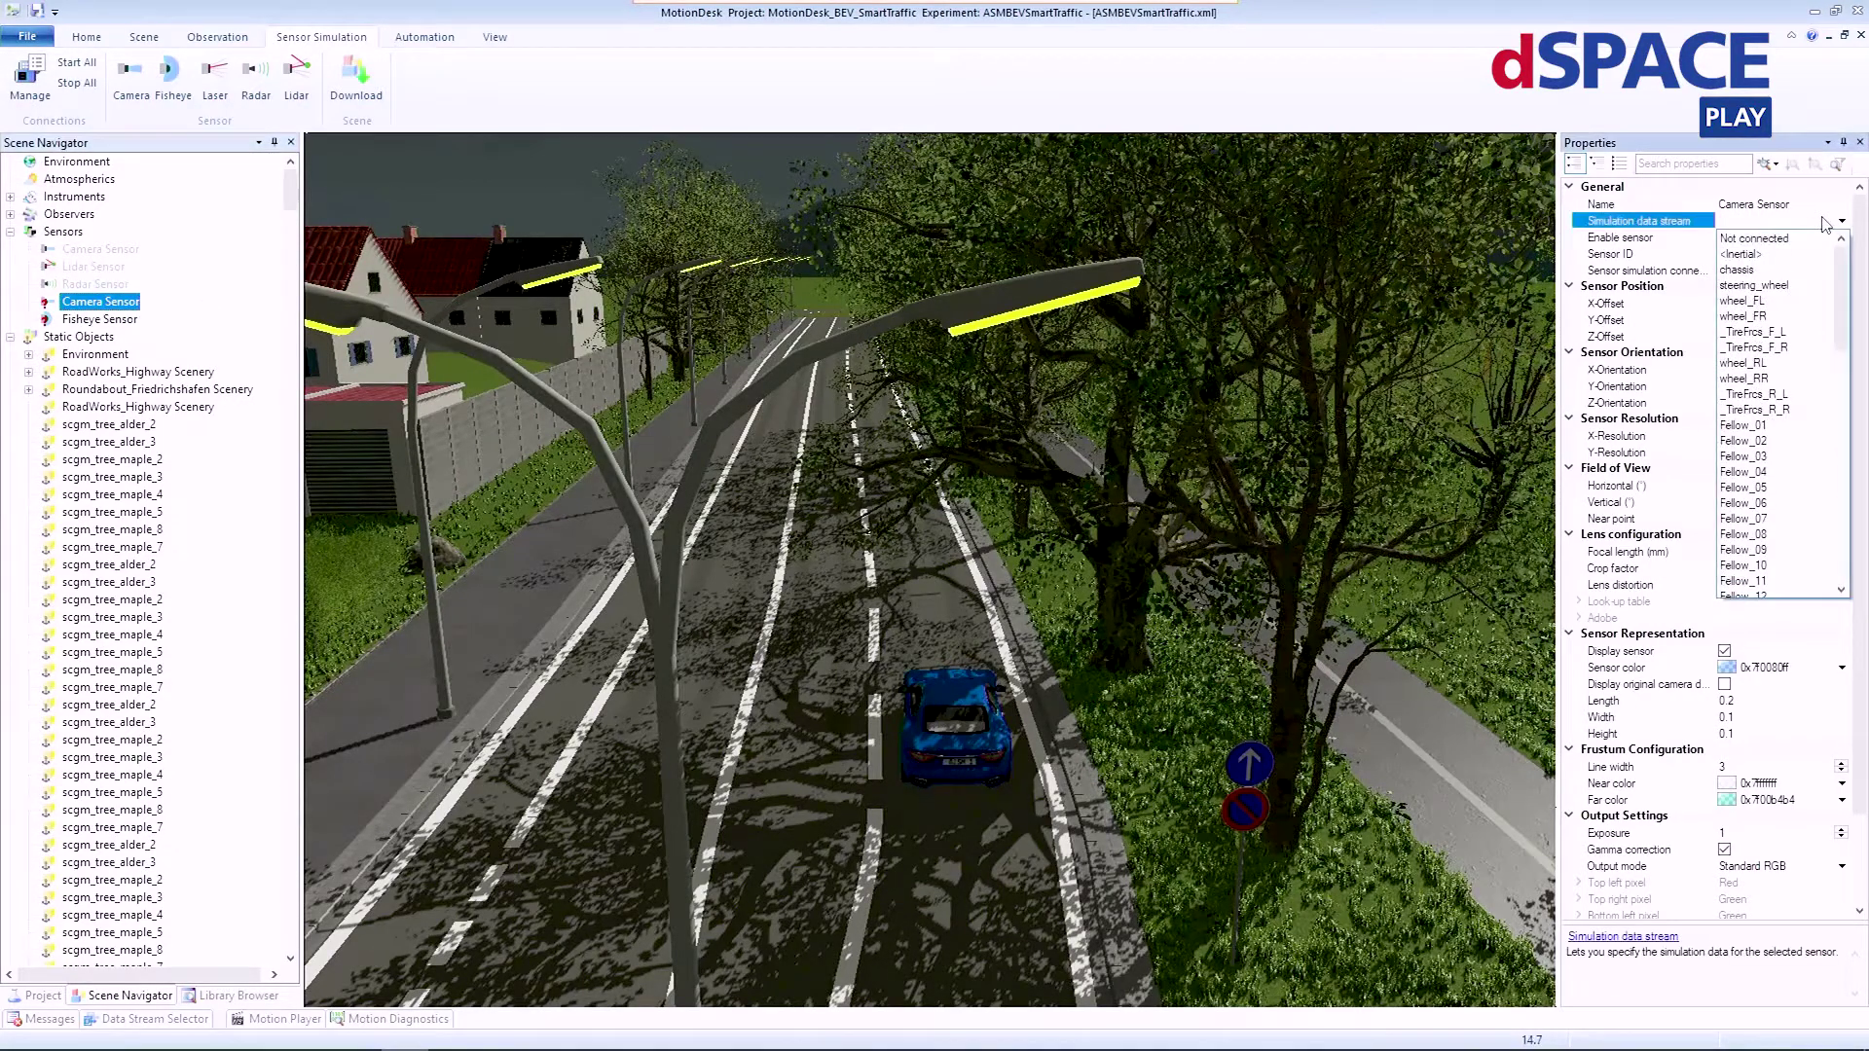
pyautogui.click(1758, 270)
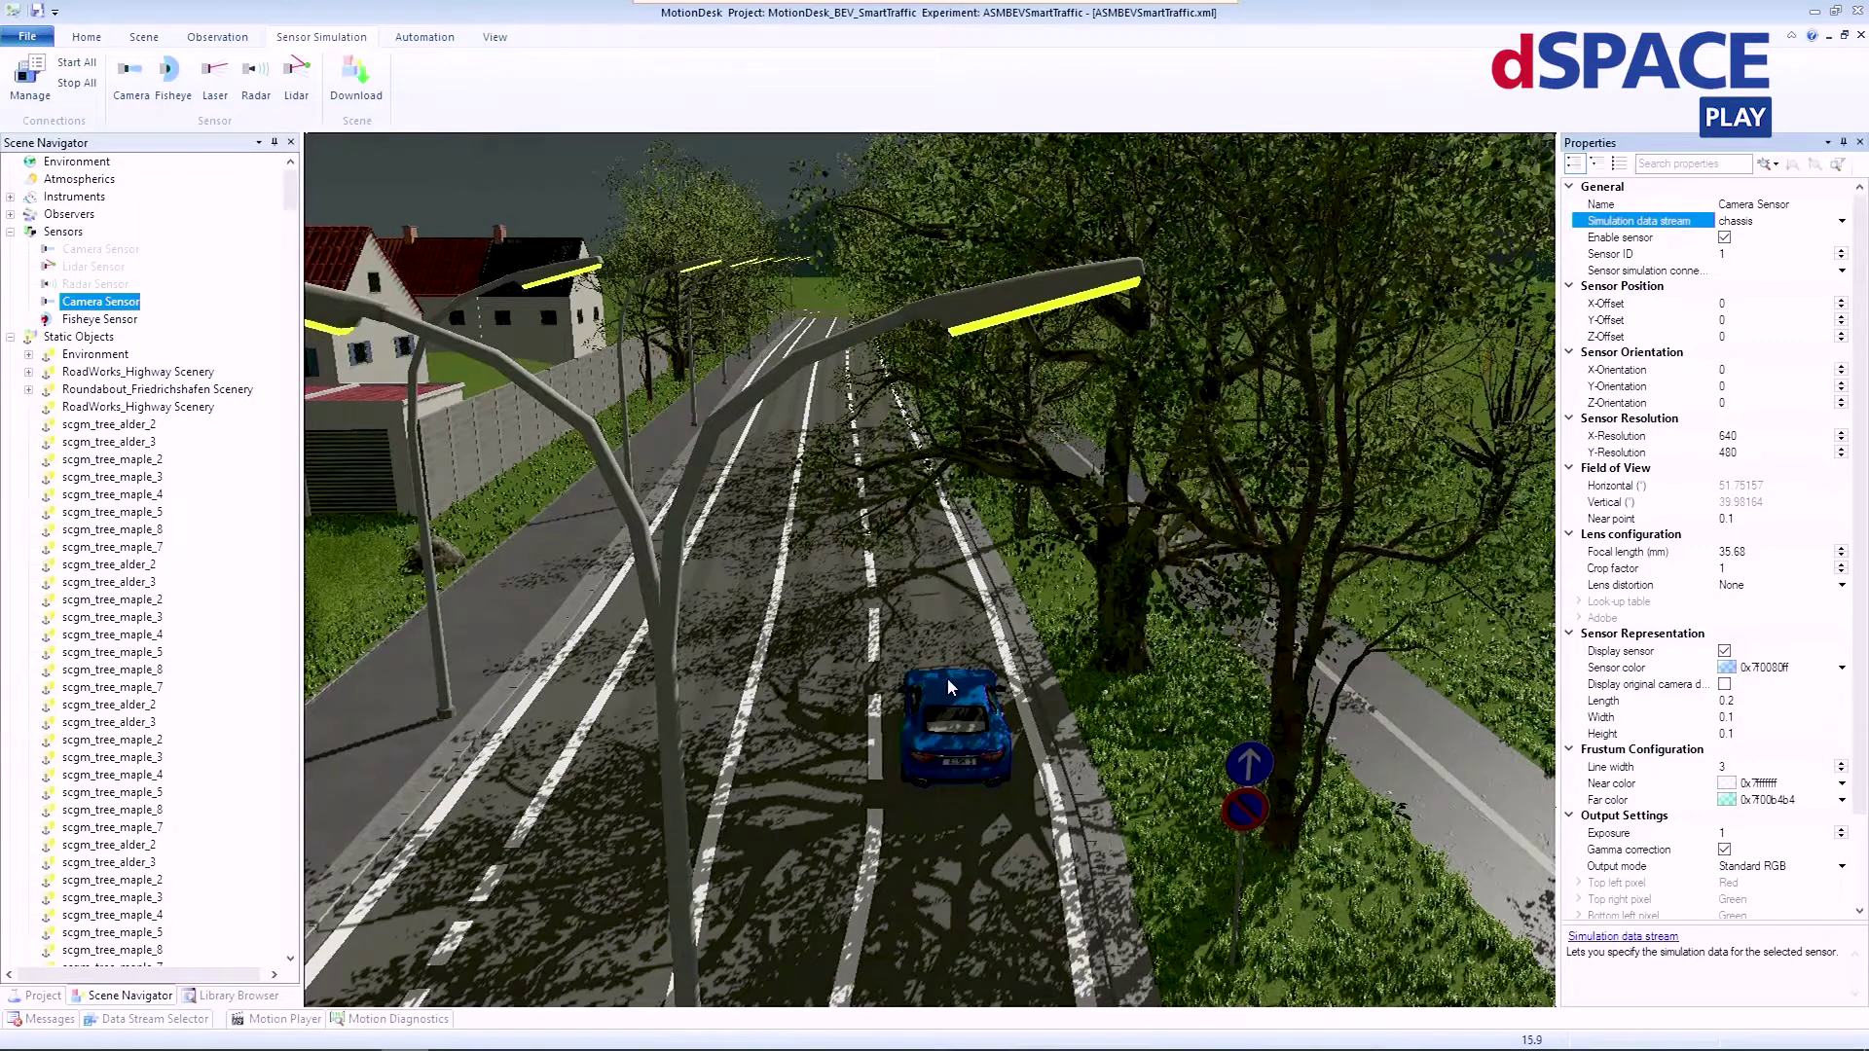
pyautogui.rightClick(957, 602)
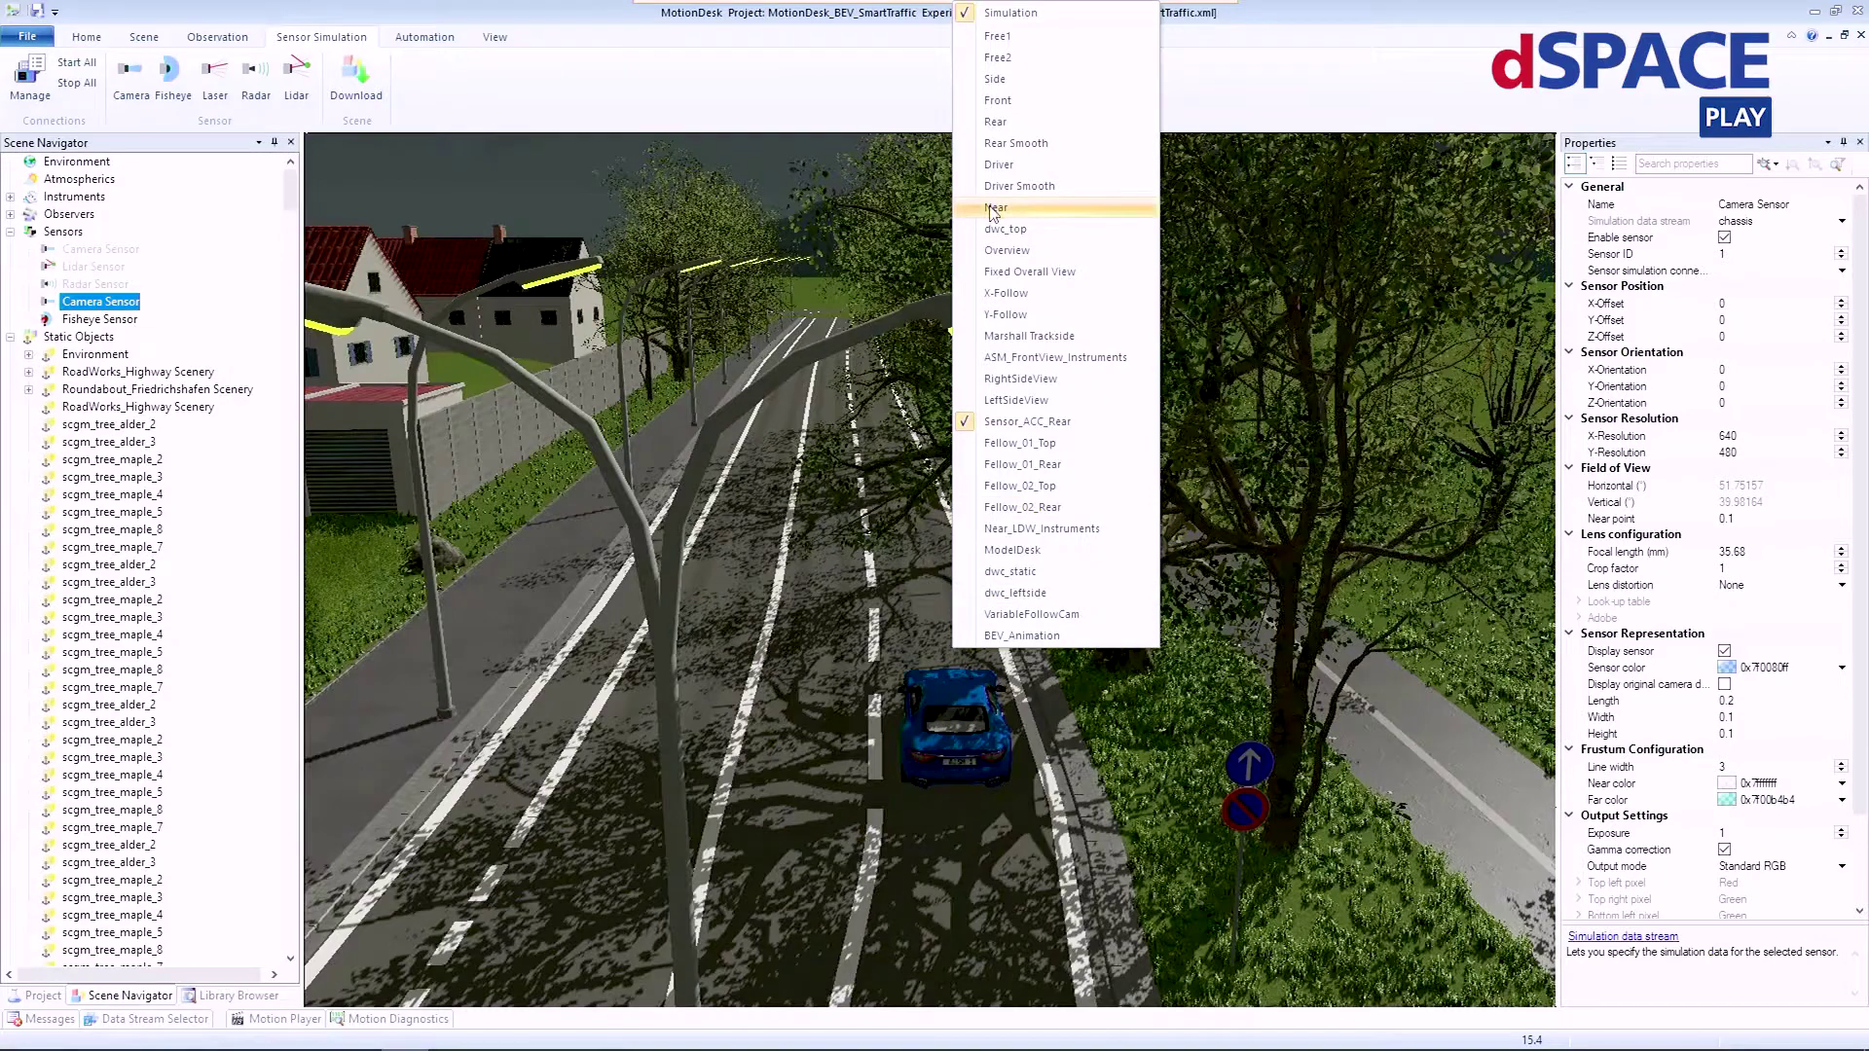
# Step: Switch to a close view behind the car and hide the Coupe body, leaving its chassis
pyautogui.click(1057, 100)
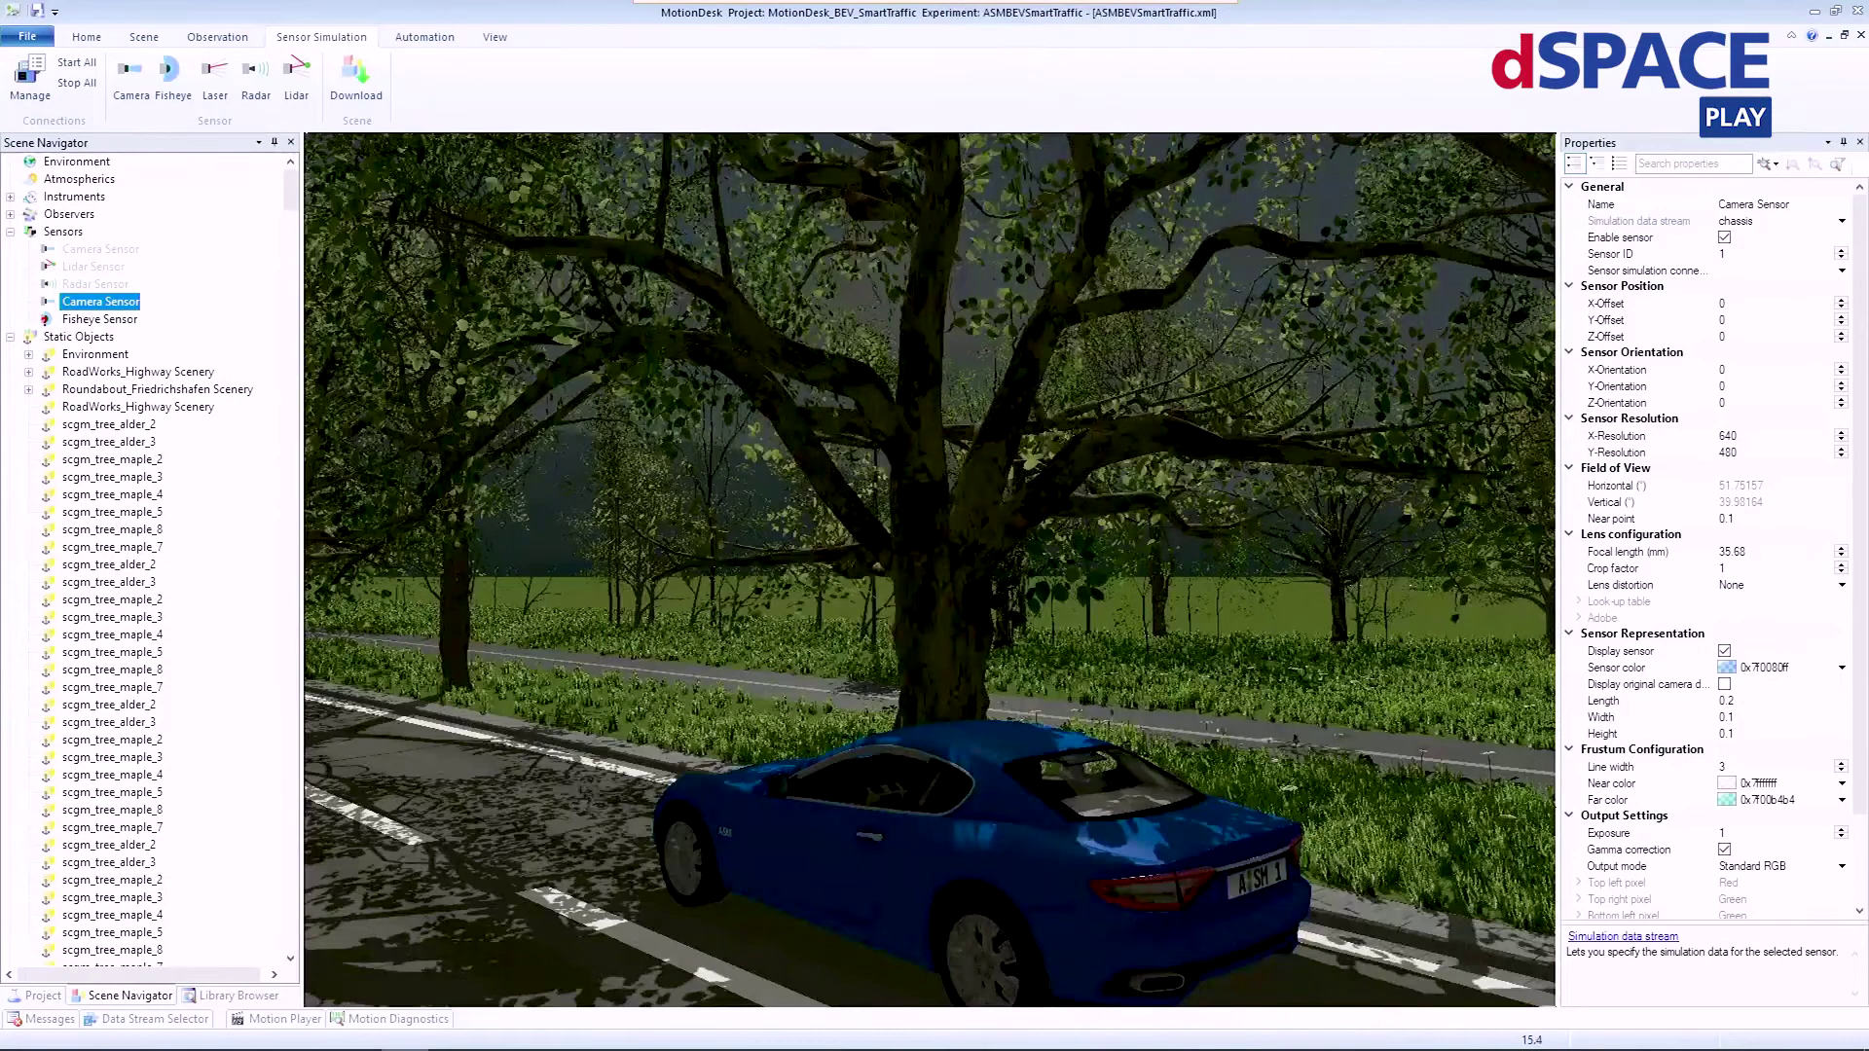
pyautogui.click(940, 869)
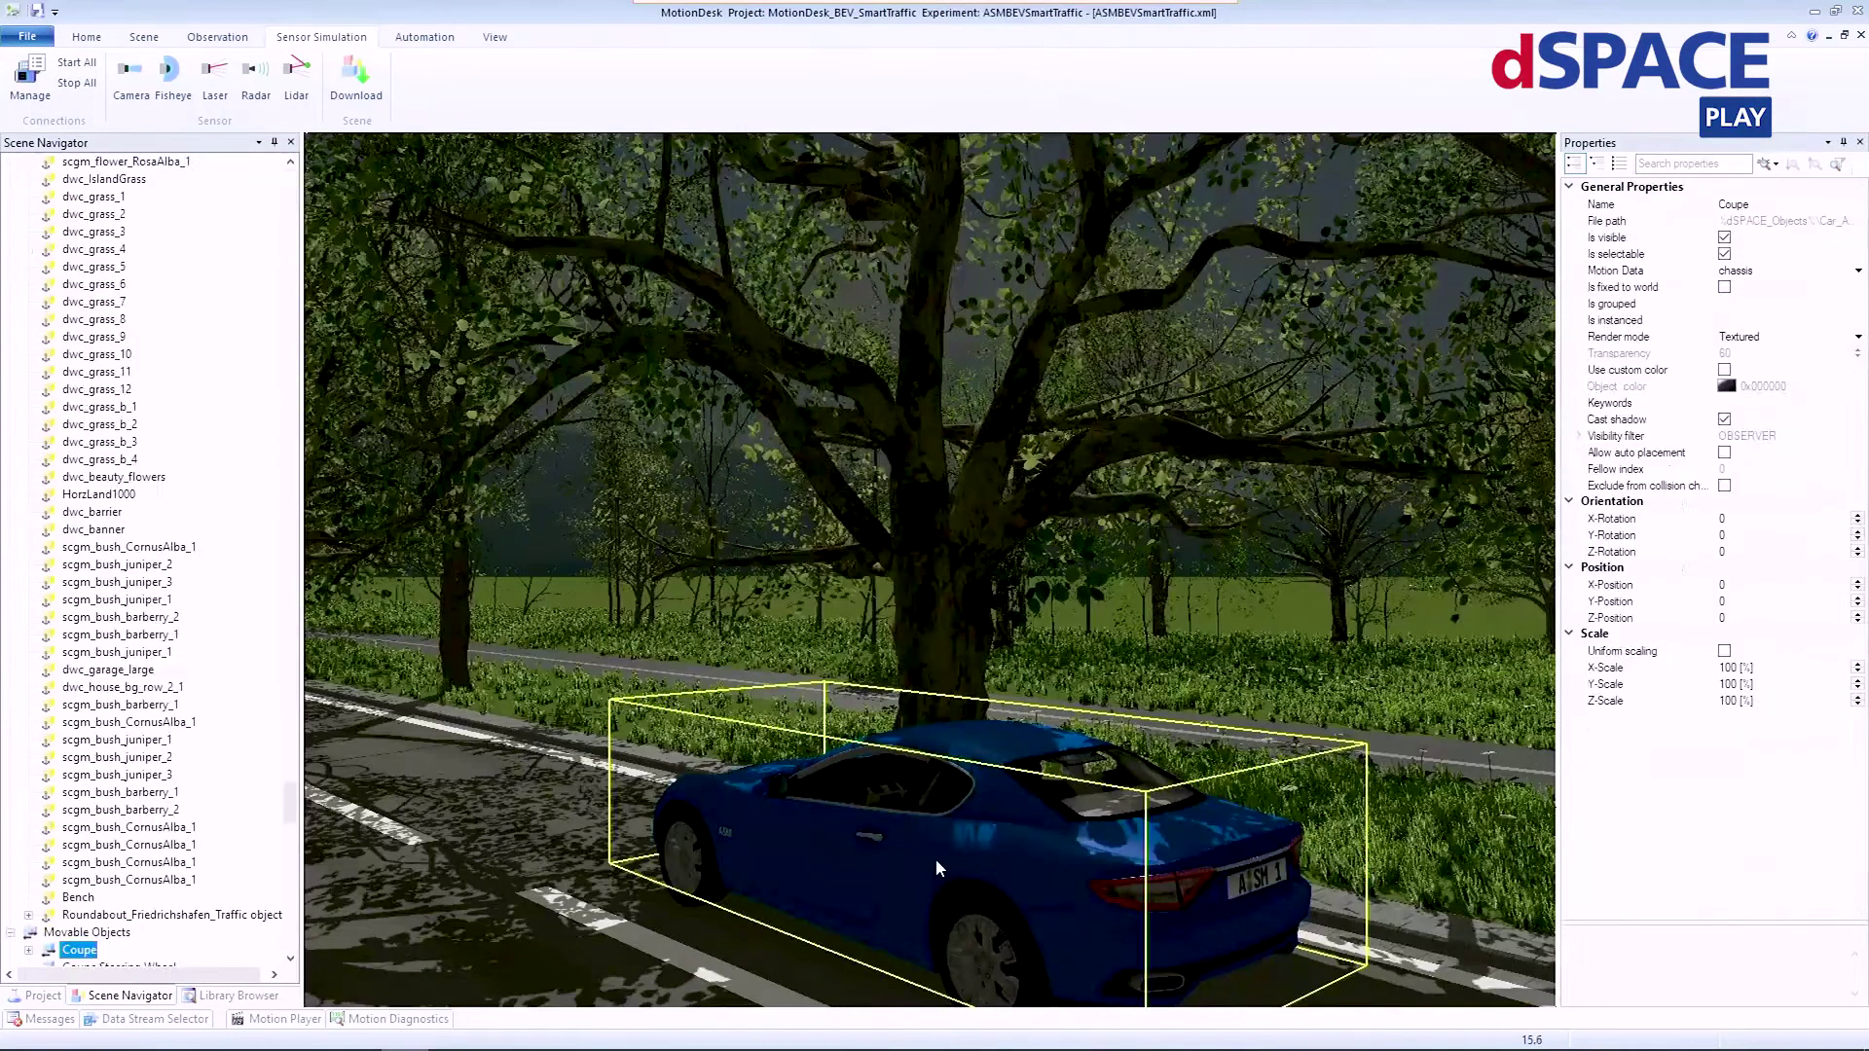
pyautogui.rightClick(70, 957)
pyautogui.click(144, 830)
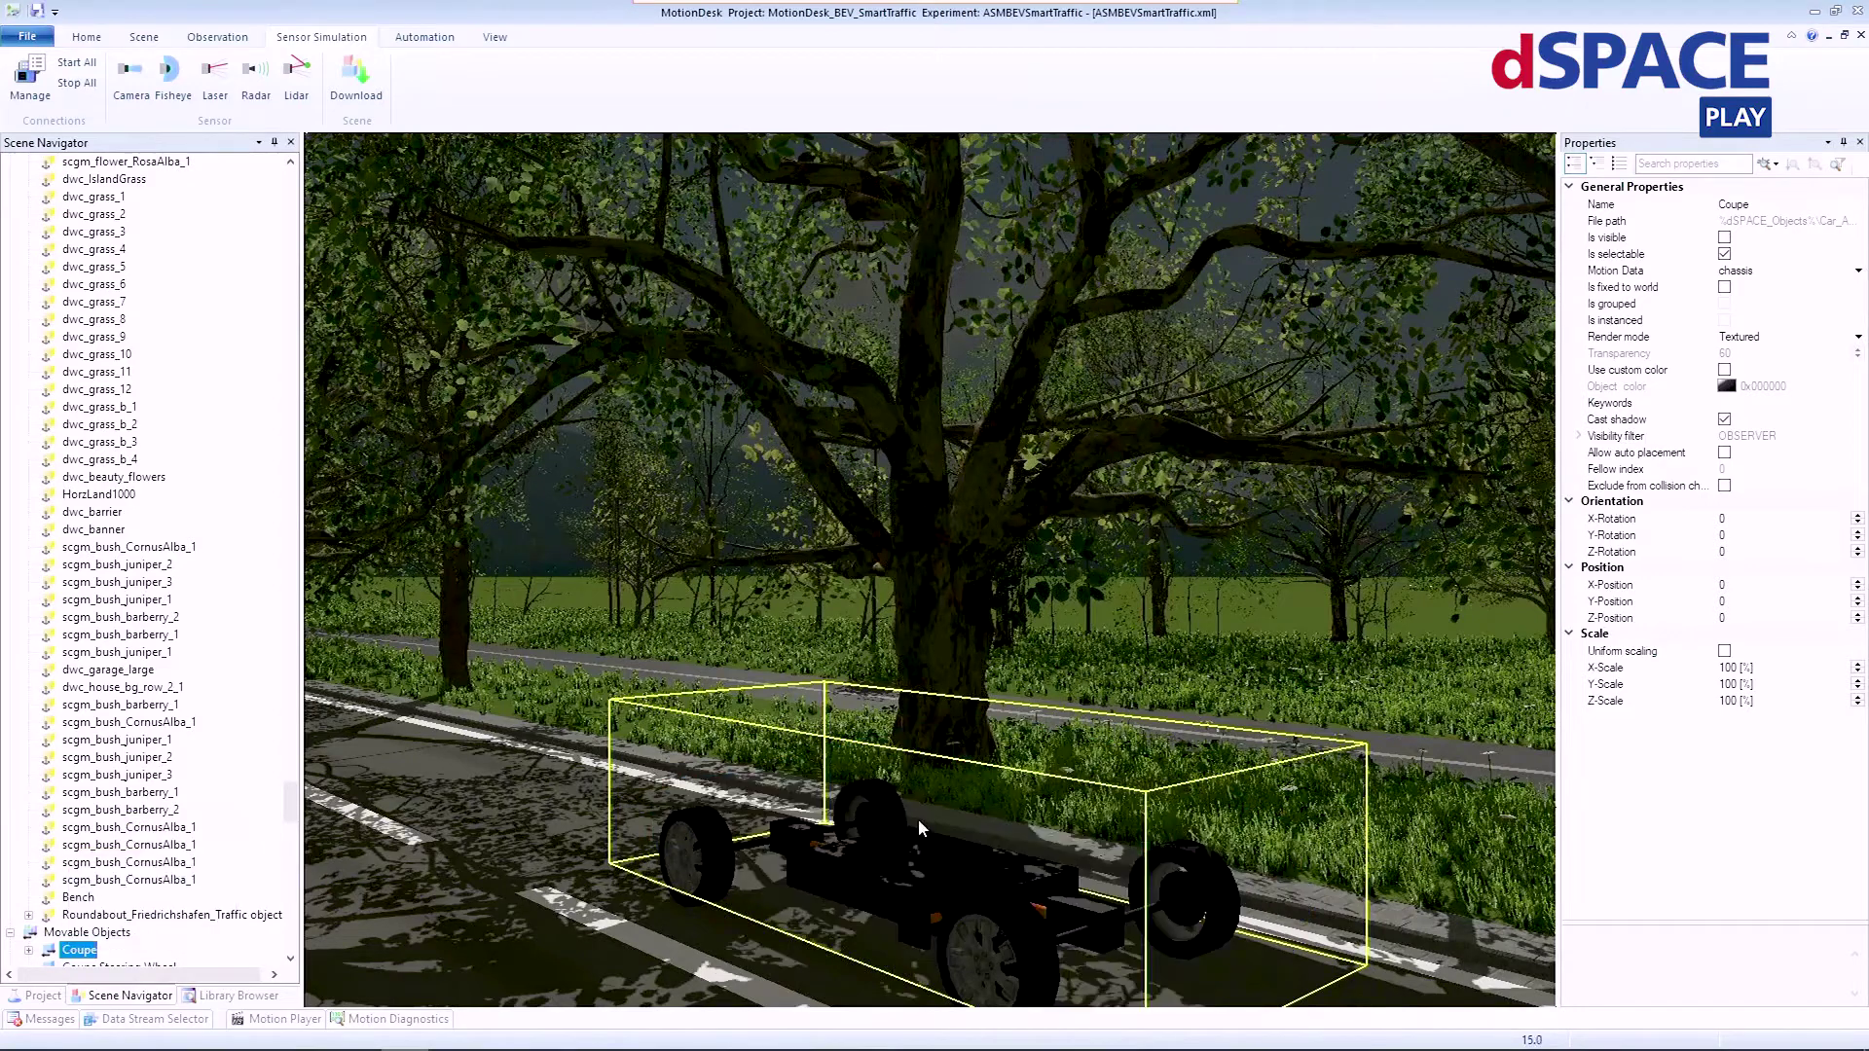
pyautogui.click(85, 36)
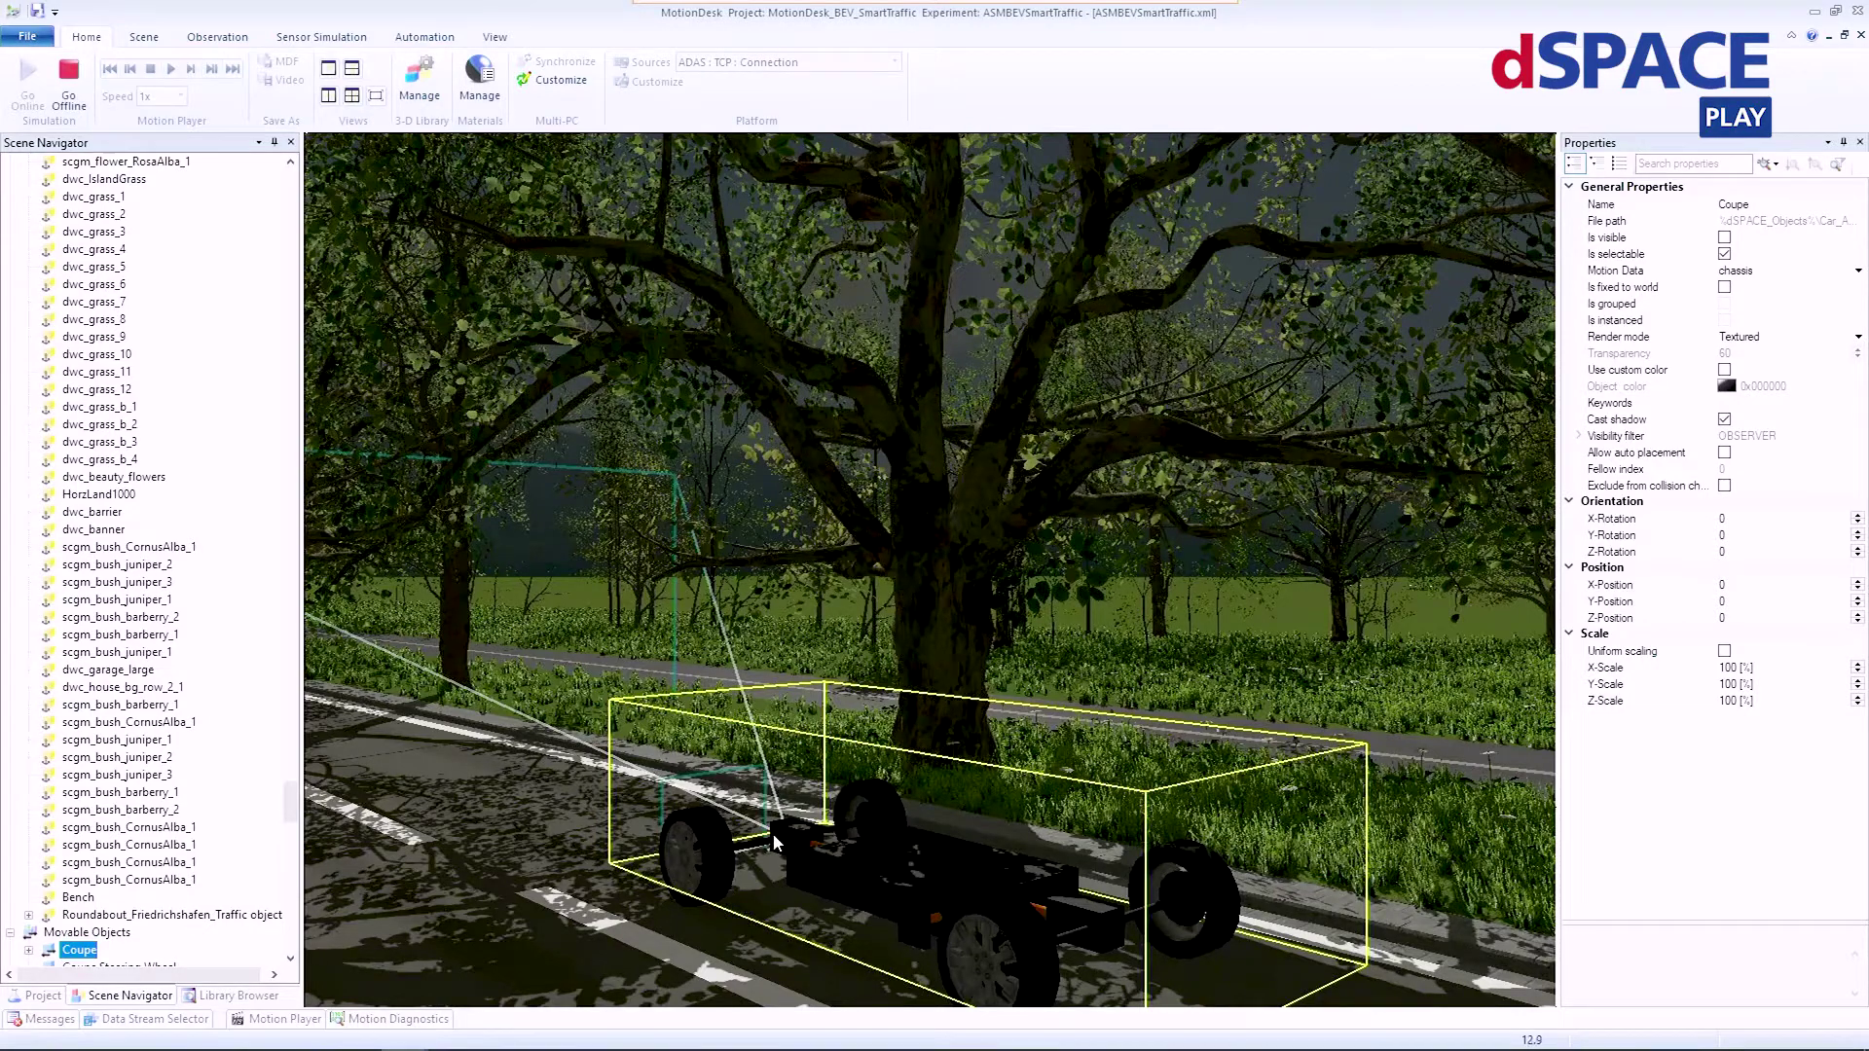
pyautogui.scroll(15, 290, 277)
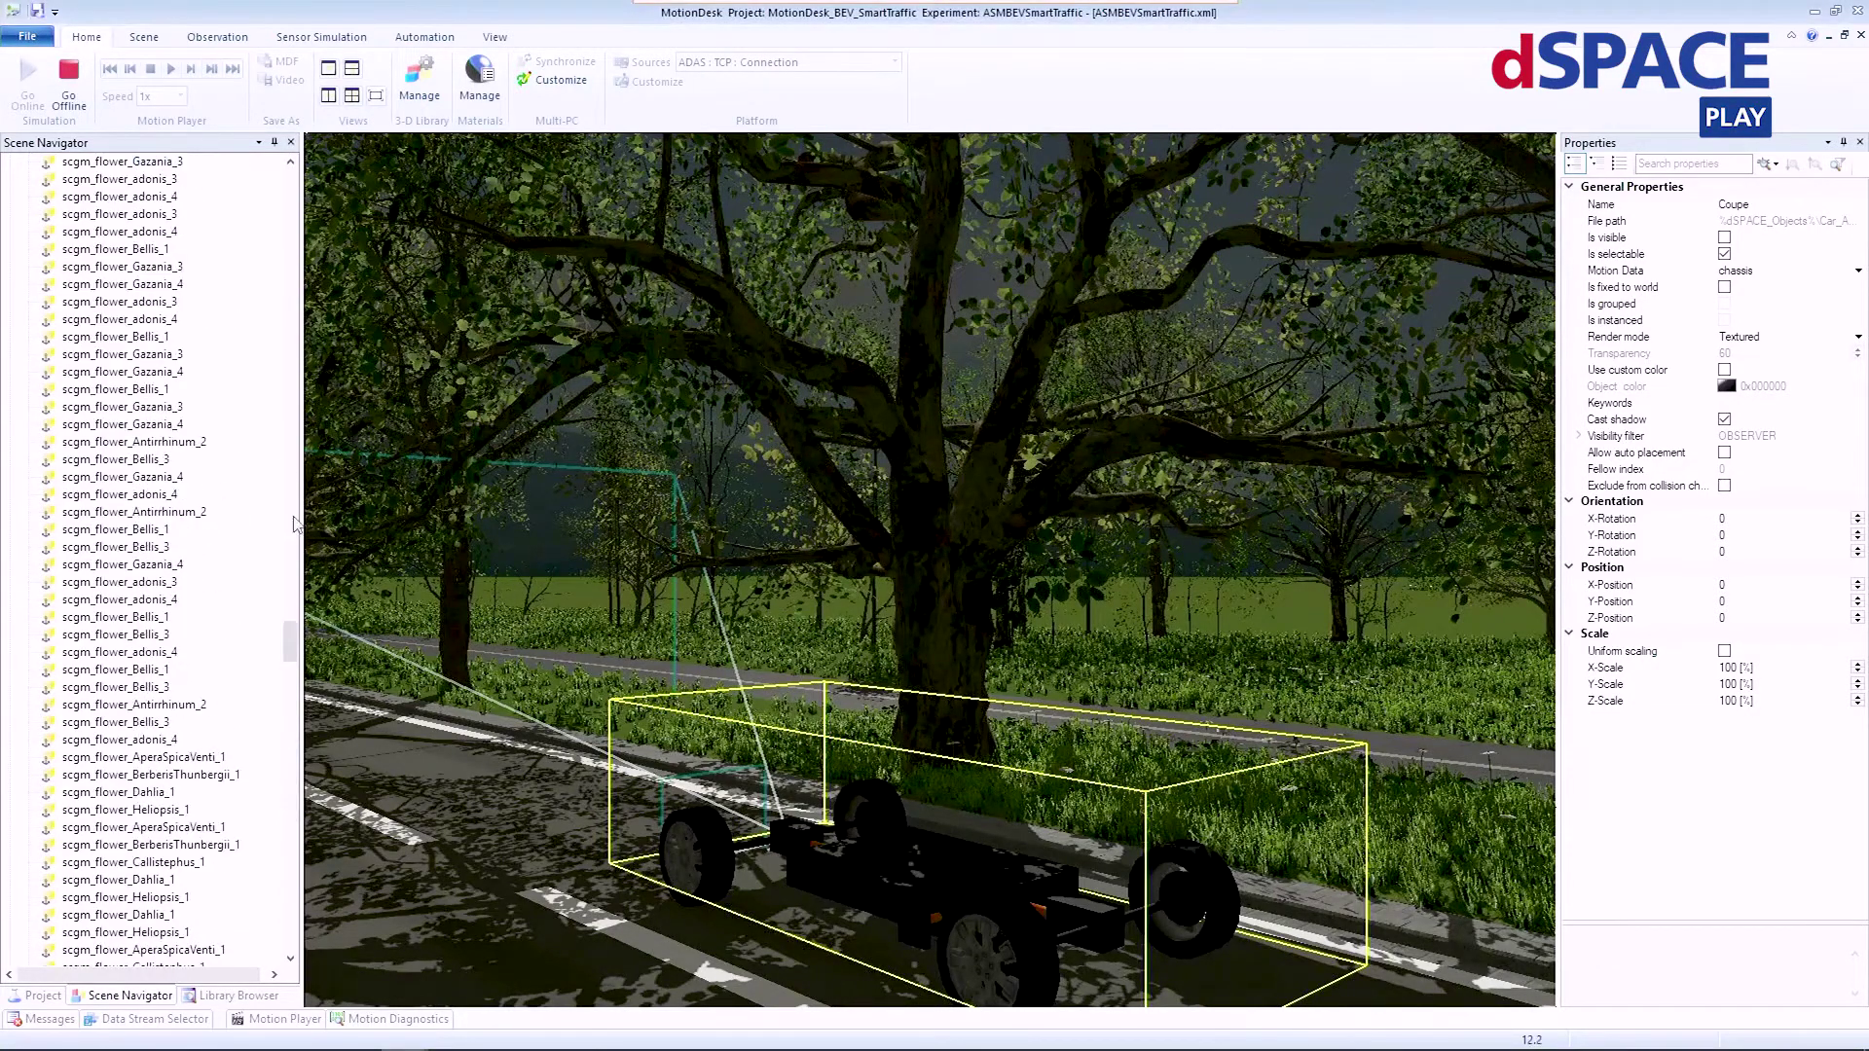
pyautogui.scroll(5, 194, 282)
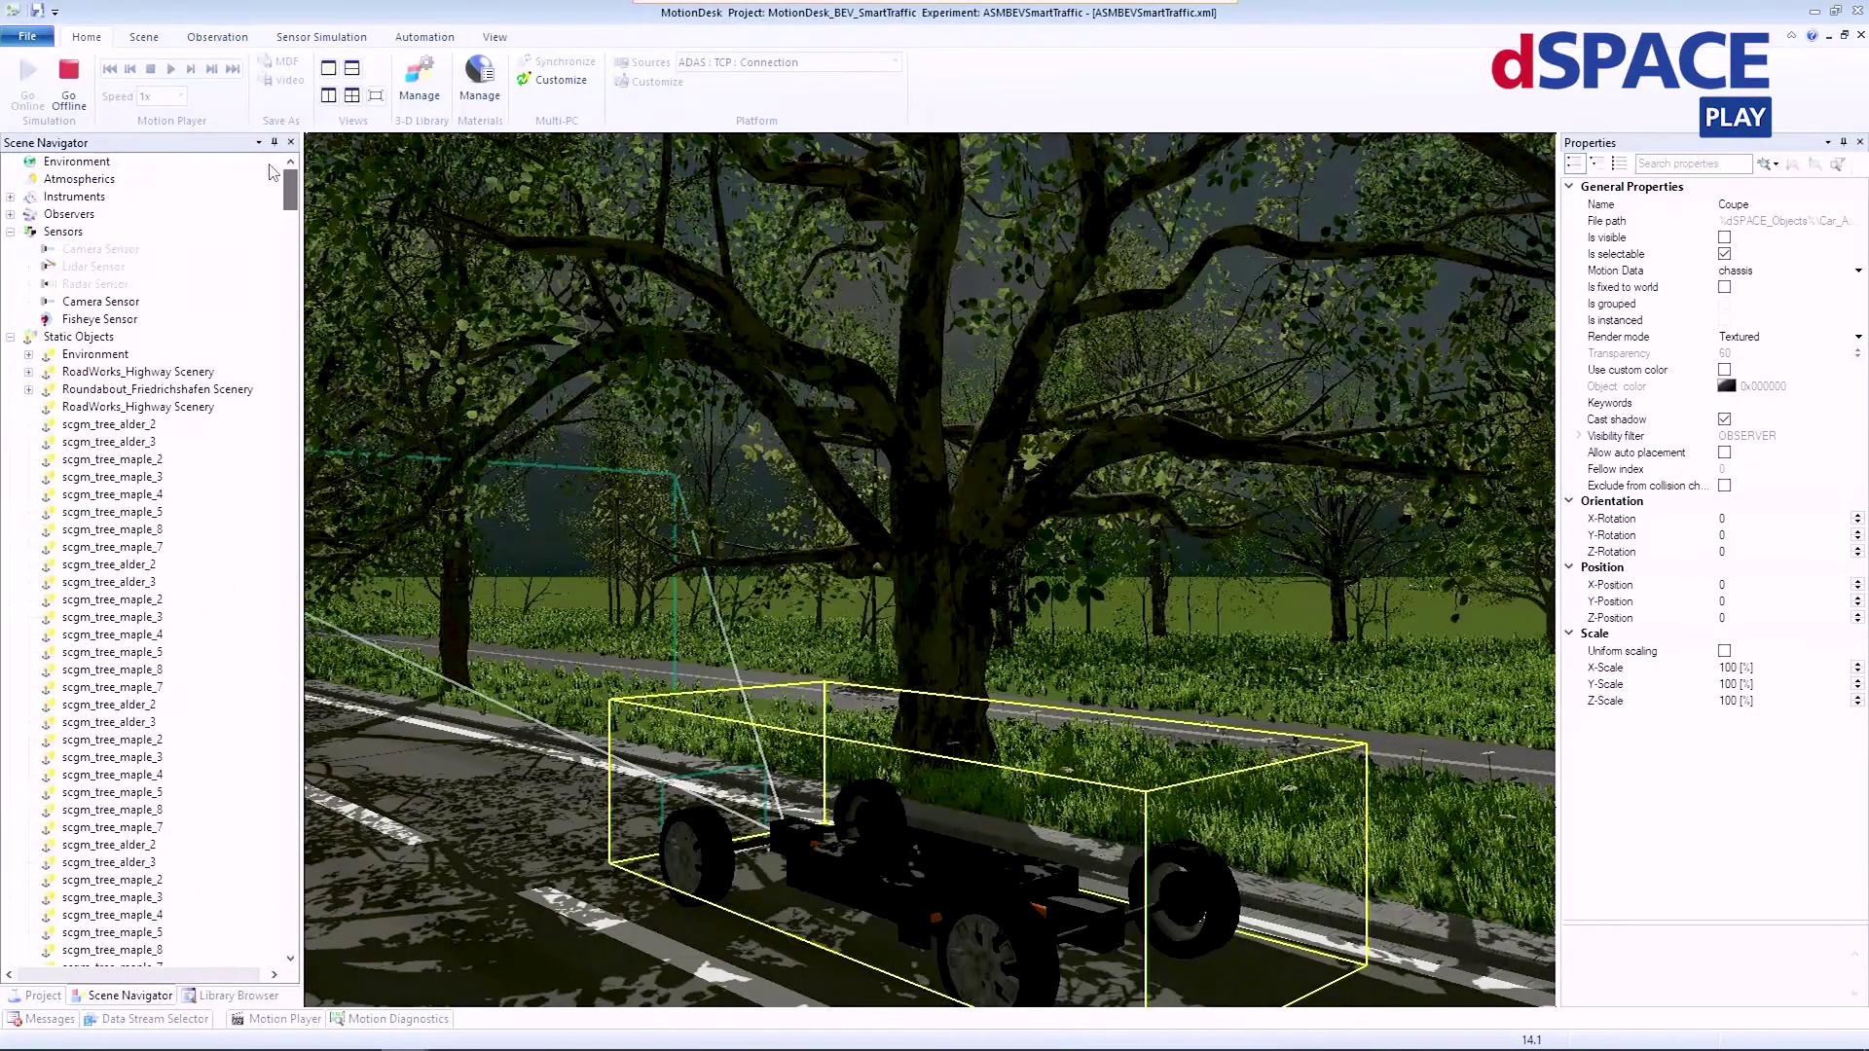
# Step: Set the Camera Sensor's X-Offset to -1.1 and Z-Offset to 1.3
pyautogui.click(99, 301)
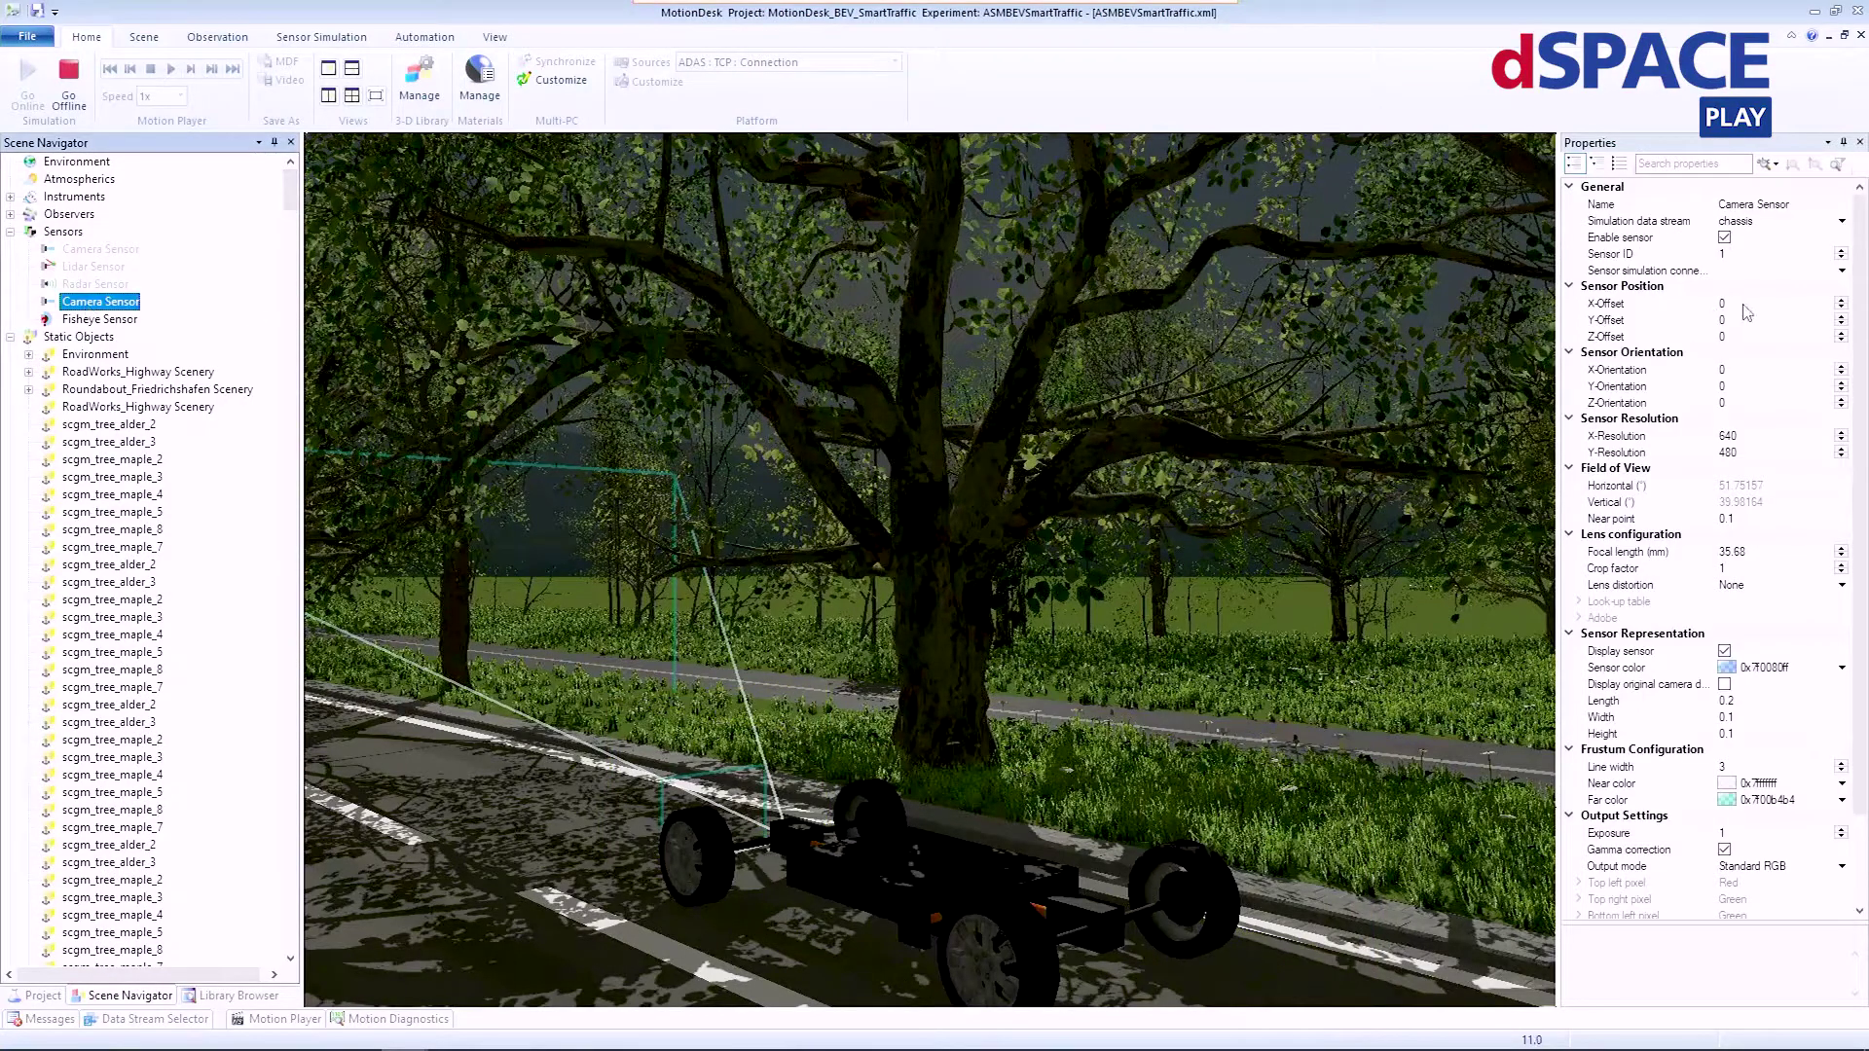
pyautogui.click(1744, 304)
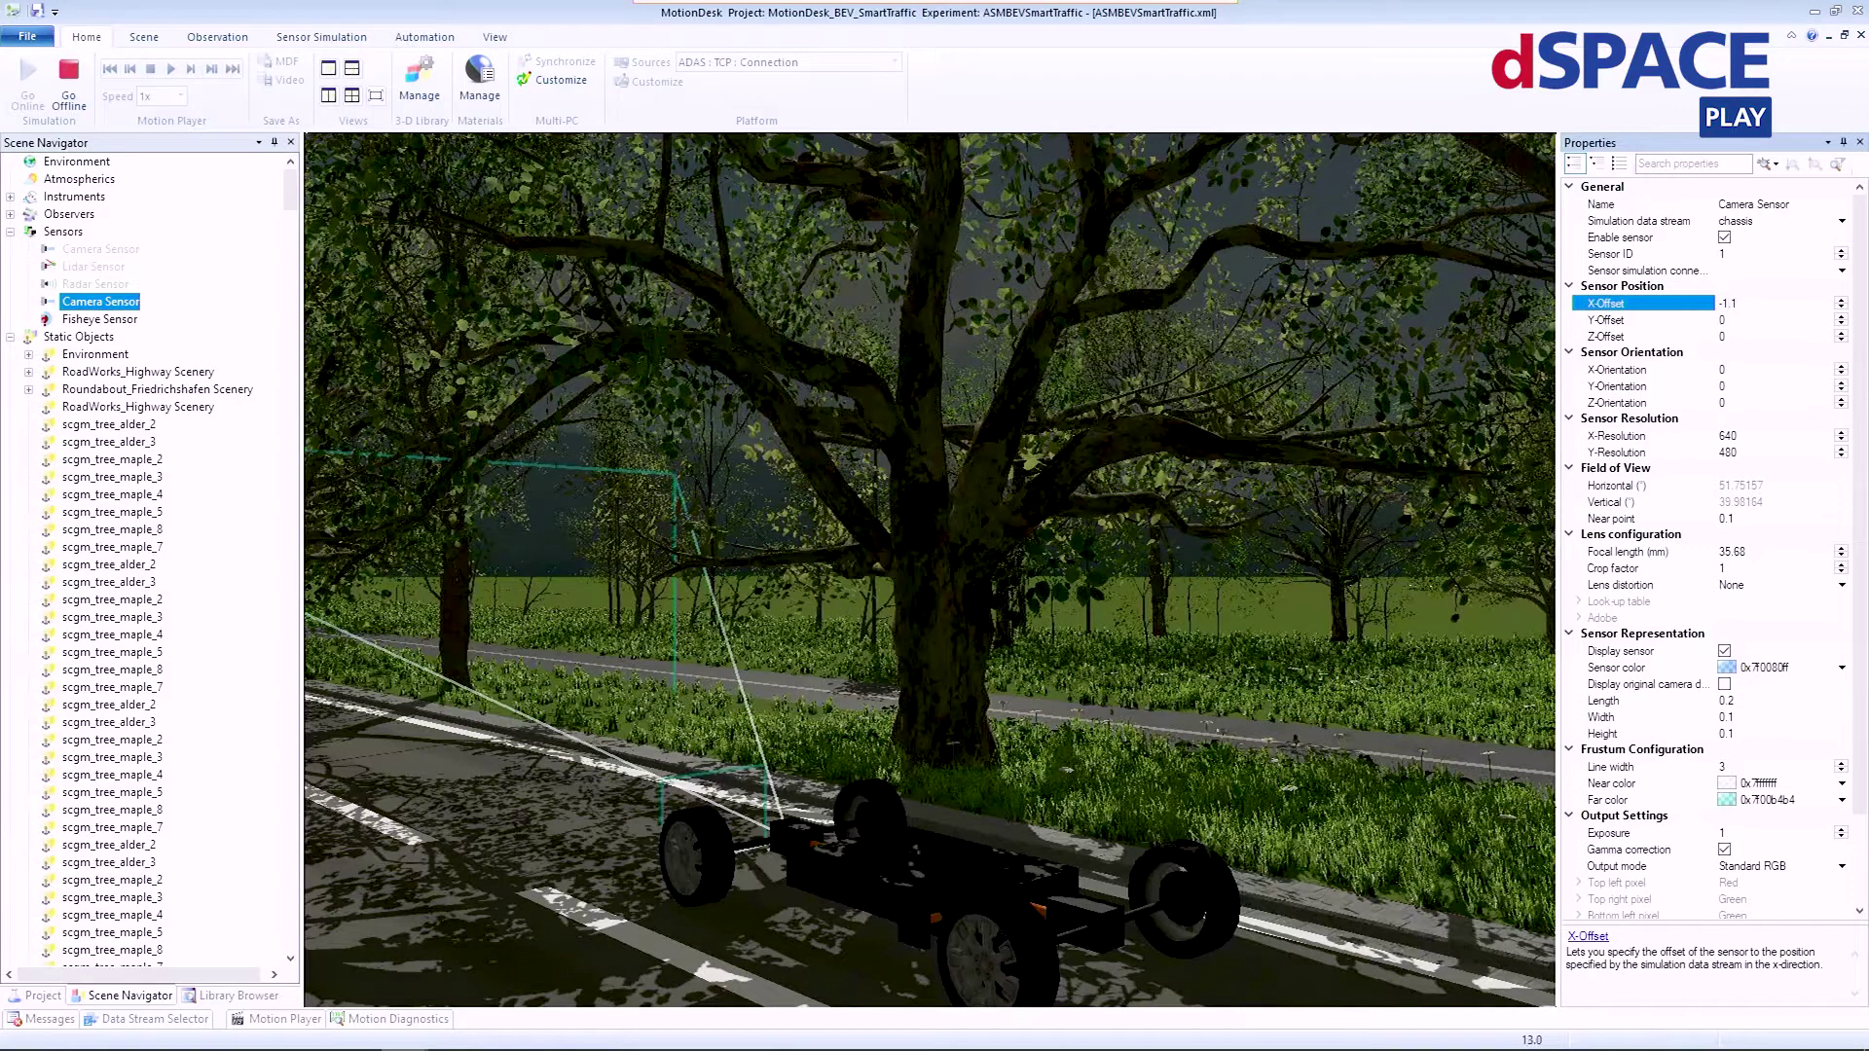
pyautogui.press('Return')
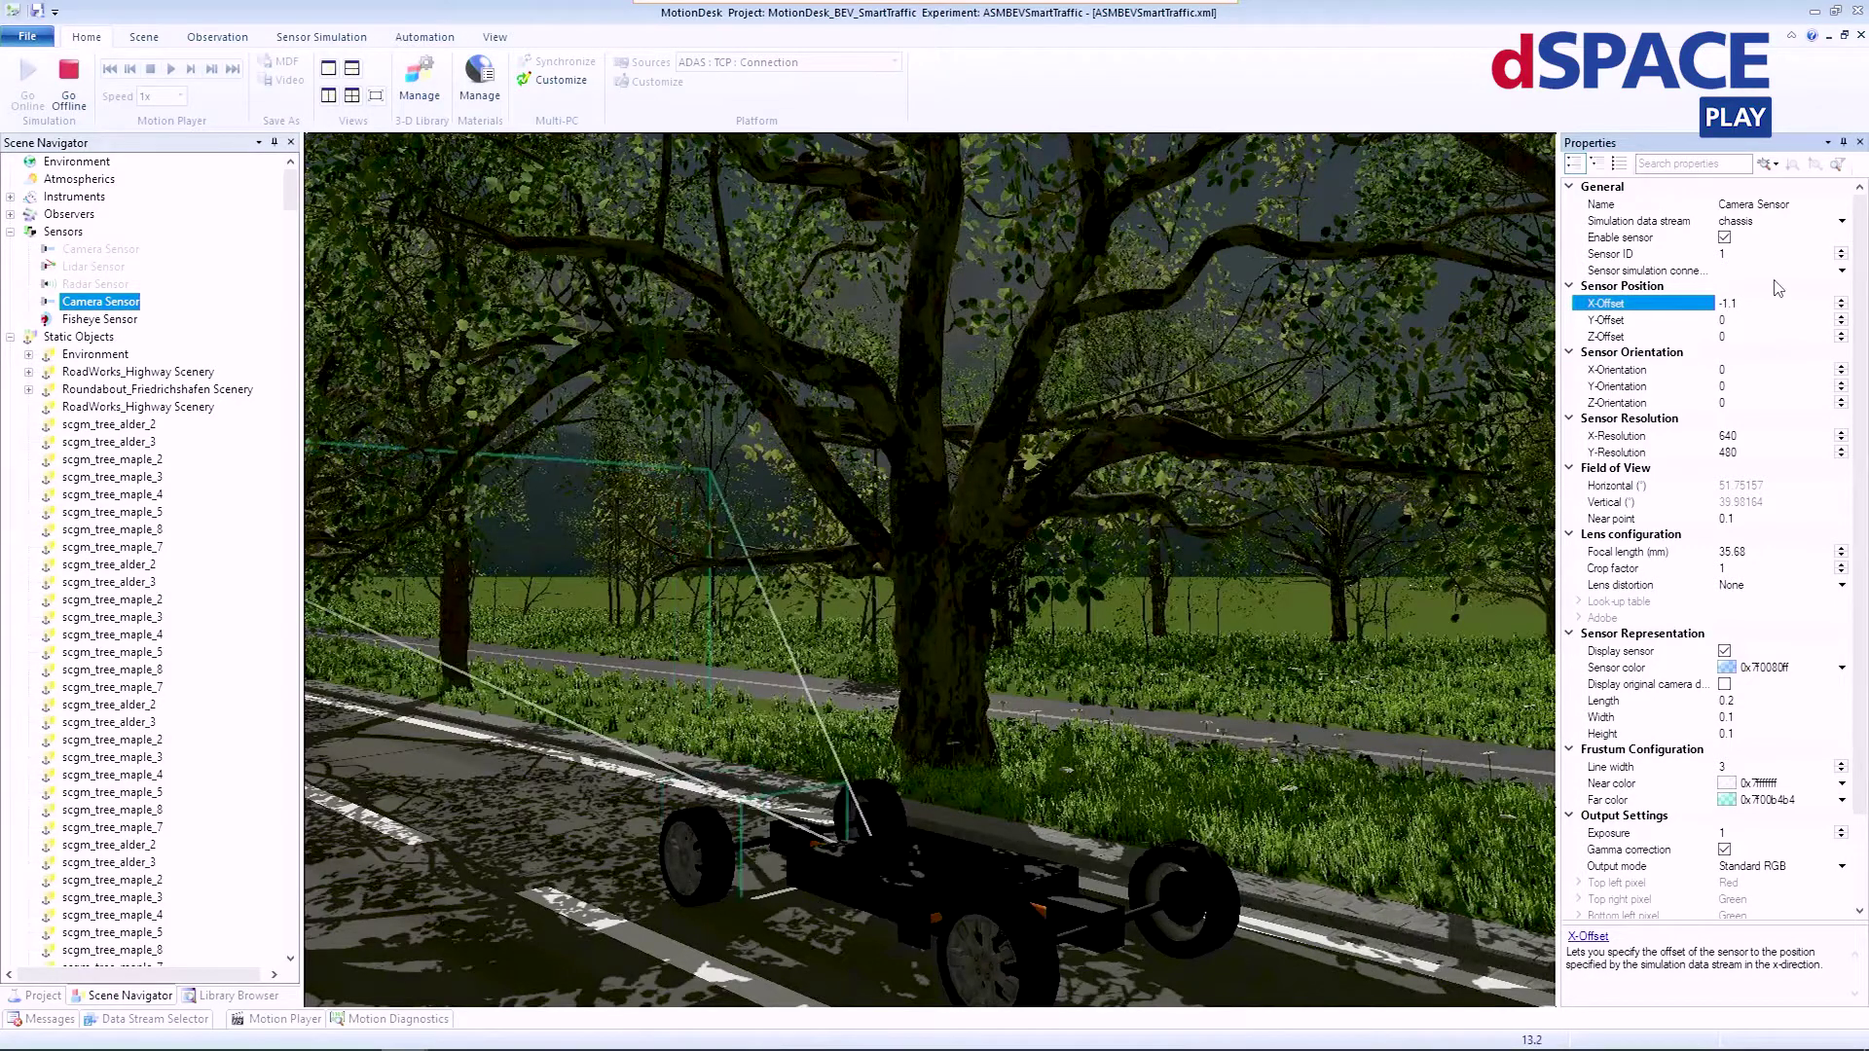
pyautogui.click(1764, 337)
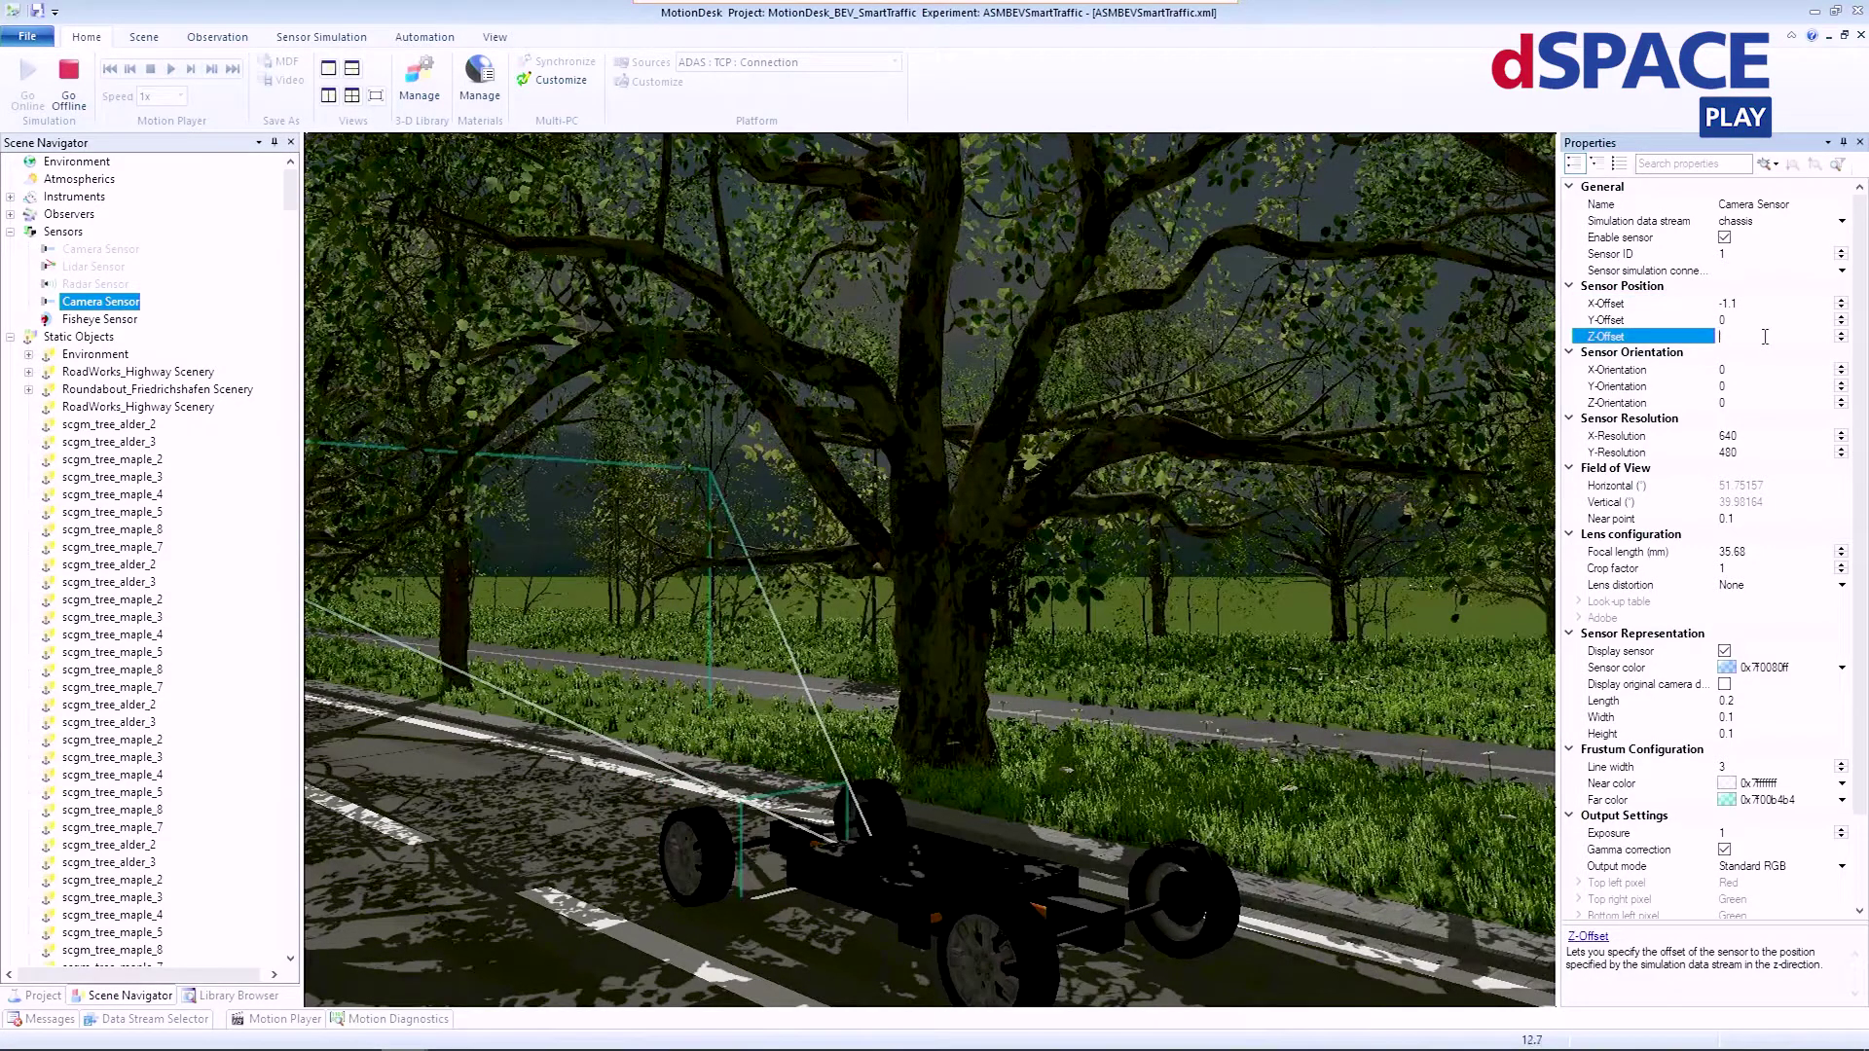
pyautogui.press('Return')
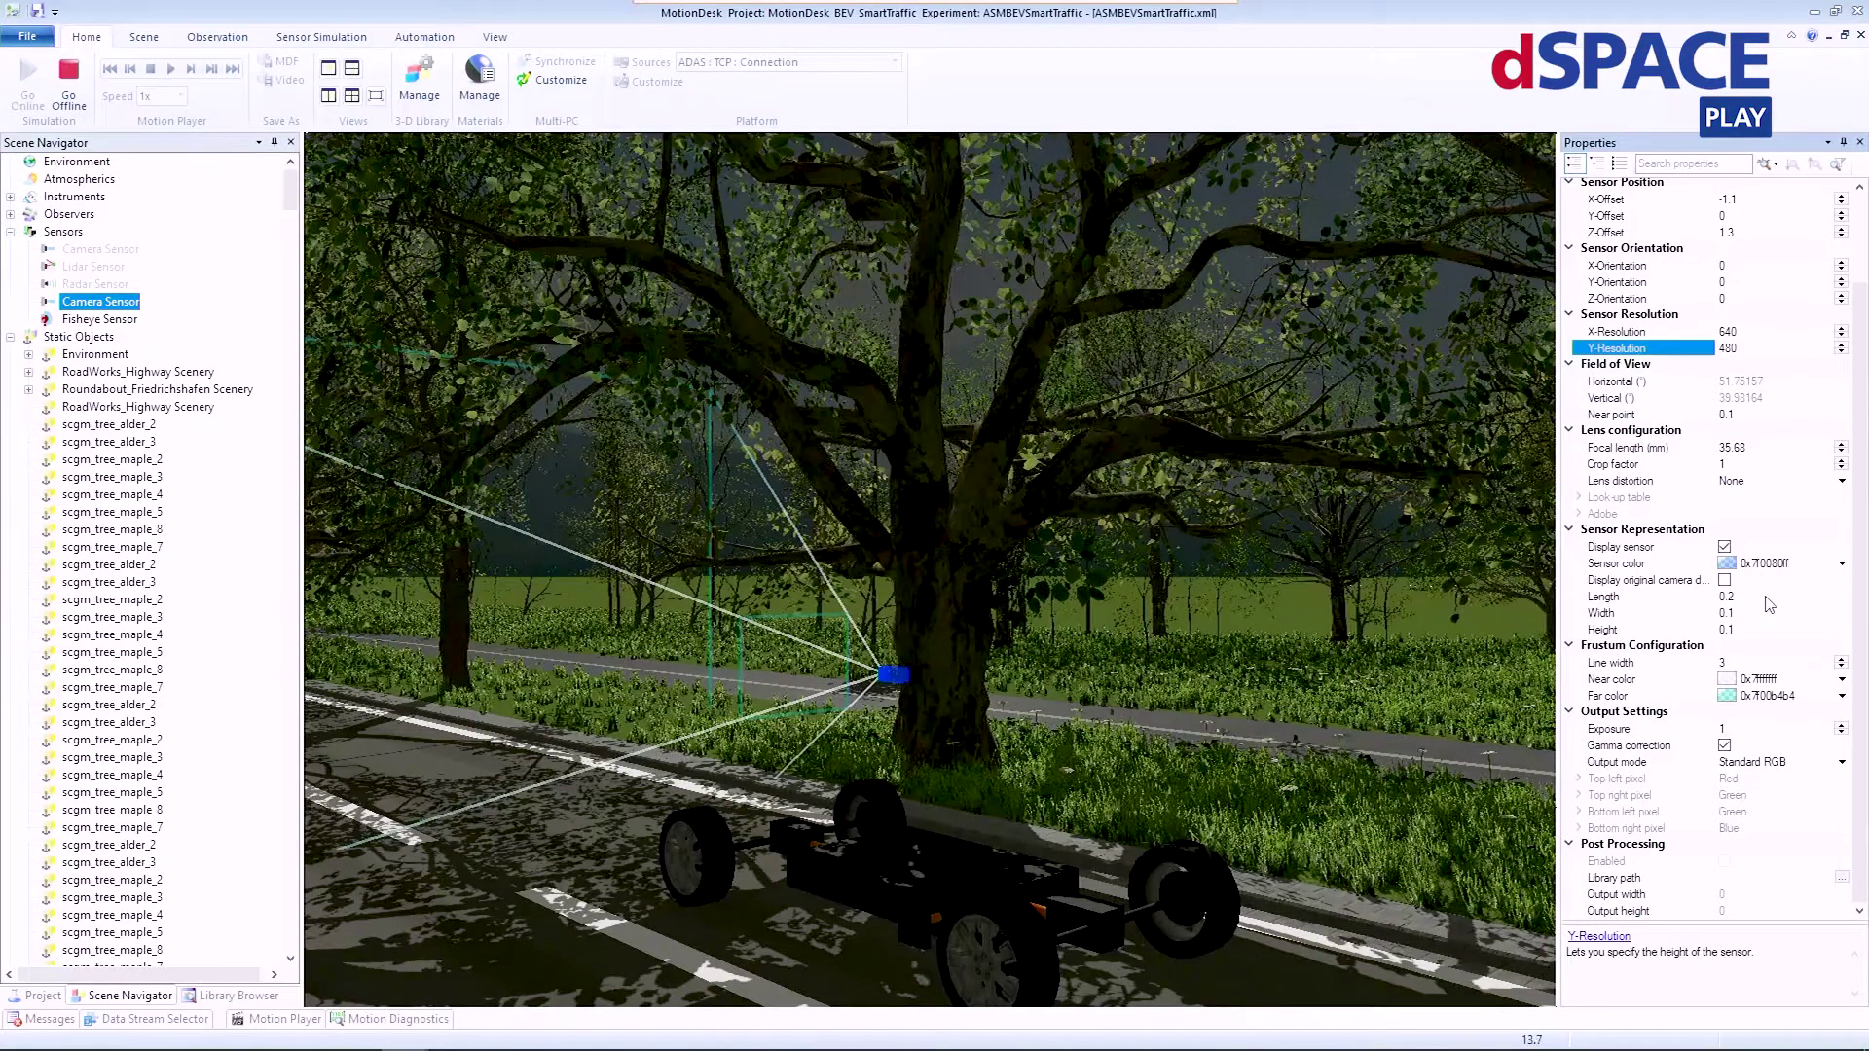
# Step: Set the camera resolution to 1920 by 1080
pyautogui.click(1770, 332)
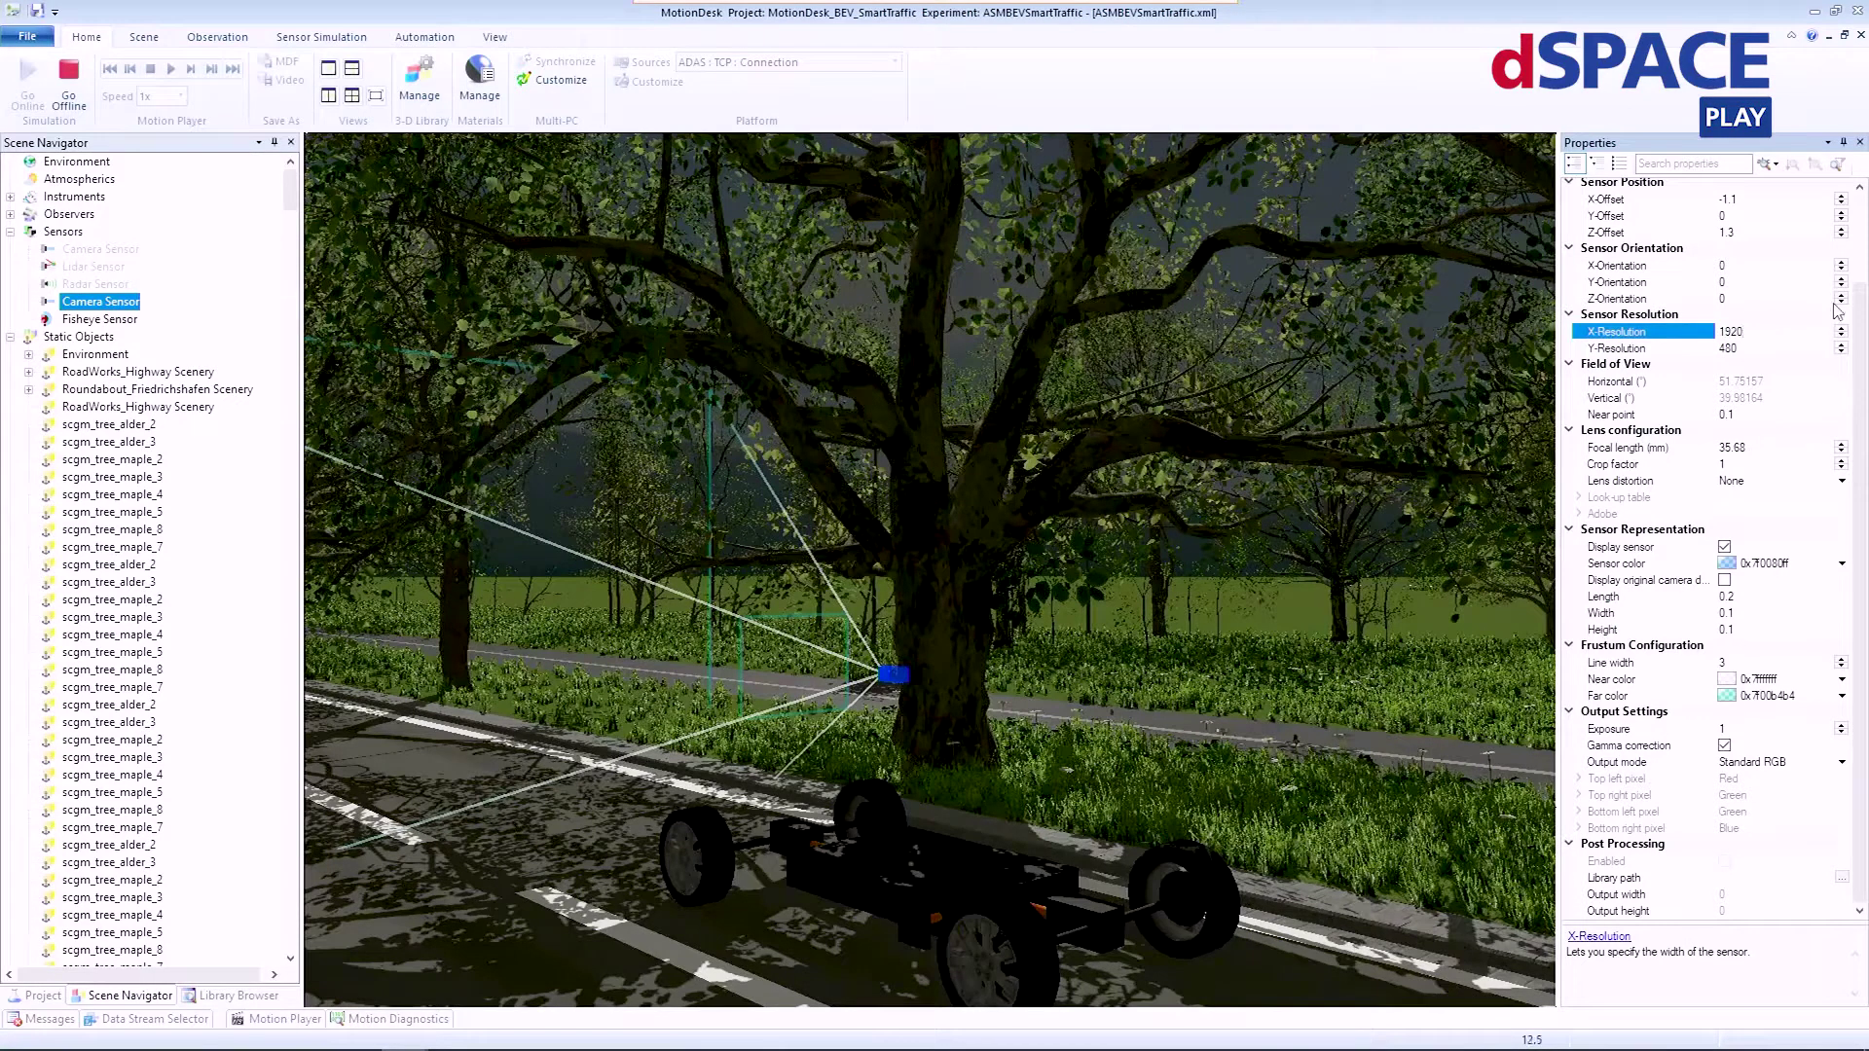
pyautogui.click(1748, 349)
pyautogui.write('1080')
pyautogui.press('Return')
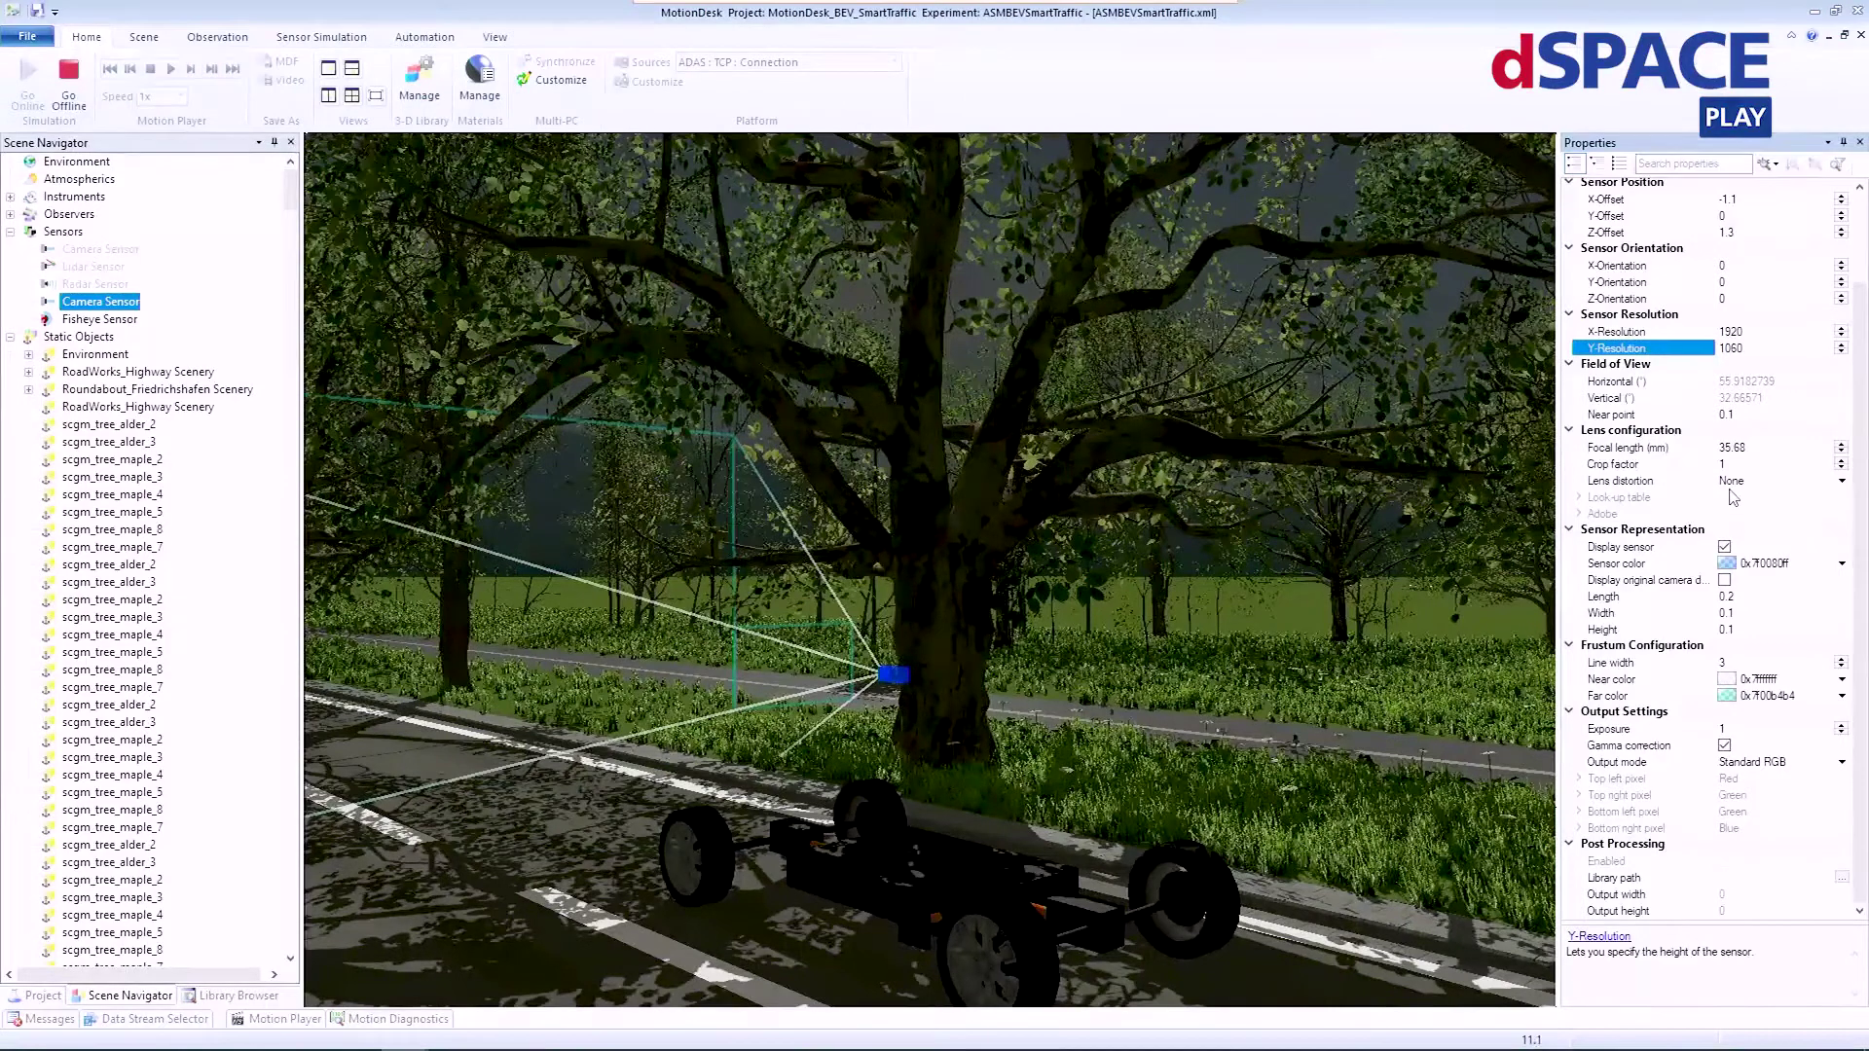
# Step: Set the camera's lens distortion to Adobe and enable chromatic aberration
pyautogui.click(1732, 482)
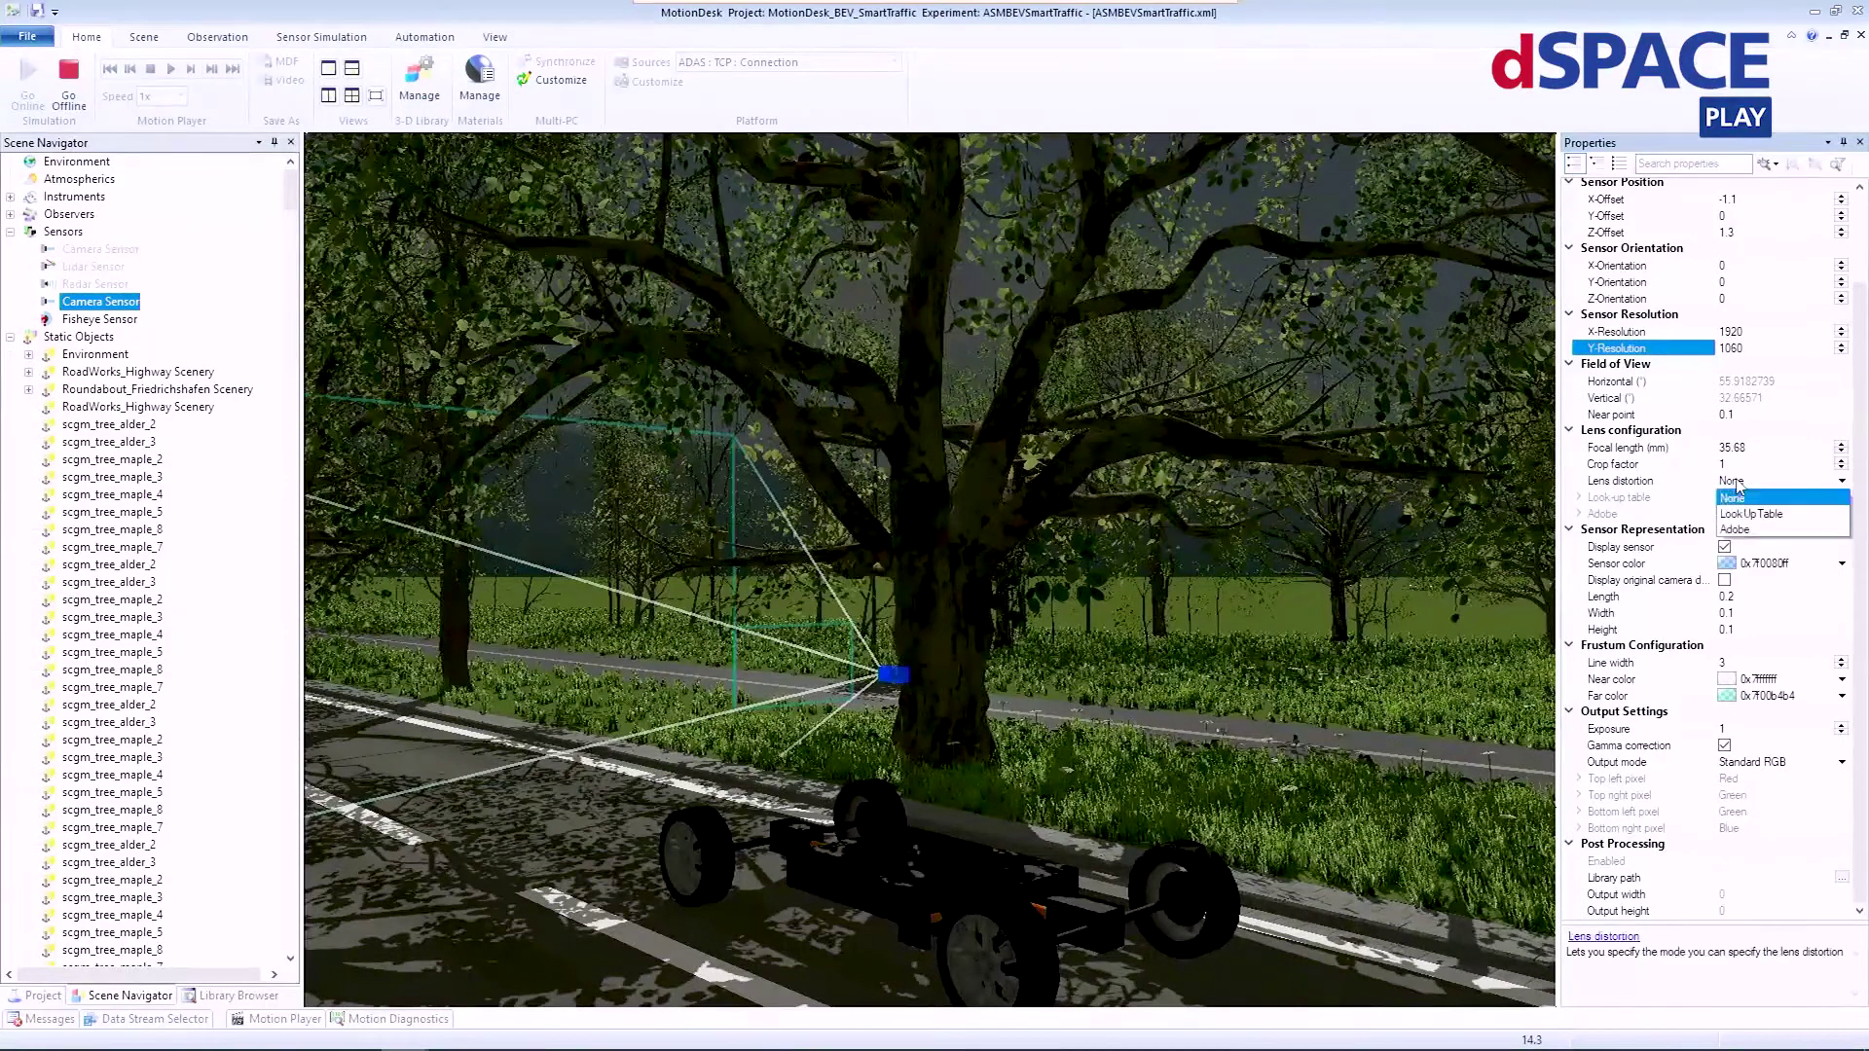
pyautogui.click(1743, 529)
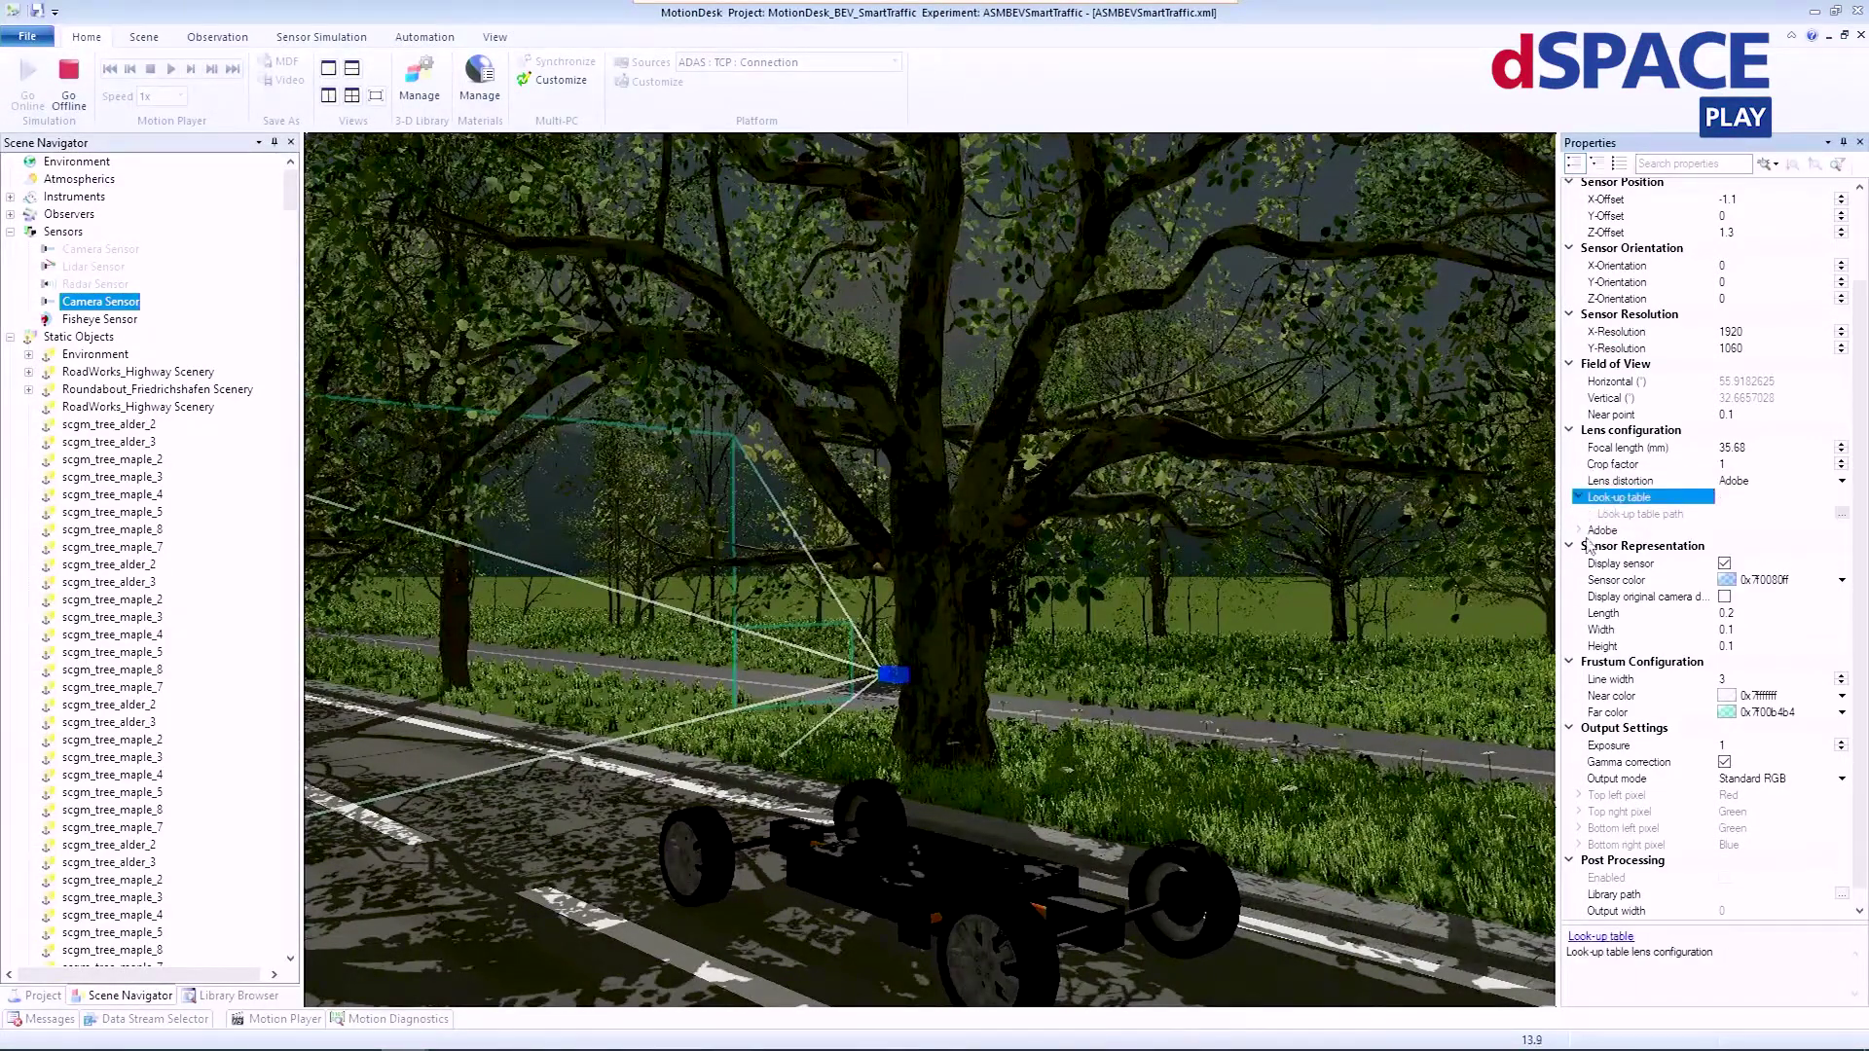
pyautogui.click(1581, 535)
pyautogui.click(1724, 585)
pyautogui.click(1645, 617)
pyautogui.click(1589, 617)
# Step: Enter 10 for the cbg1 and cbg2 chromatic aberration coefficients
pyautogui.doubleClick(1621, 650)
pyautogui.click(1743, 684)
pyautogui.write('10')
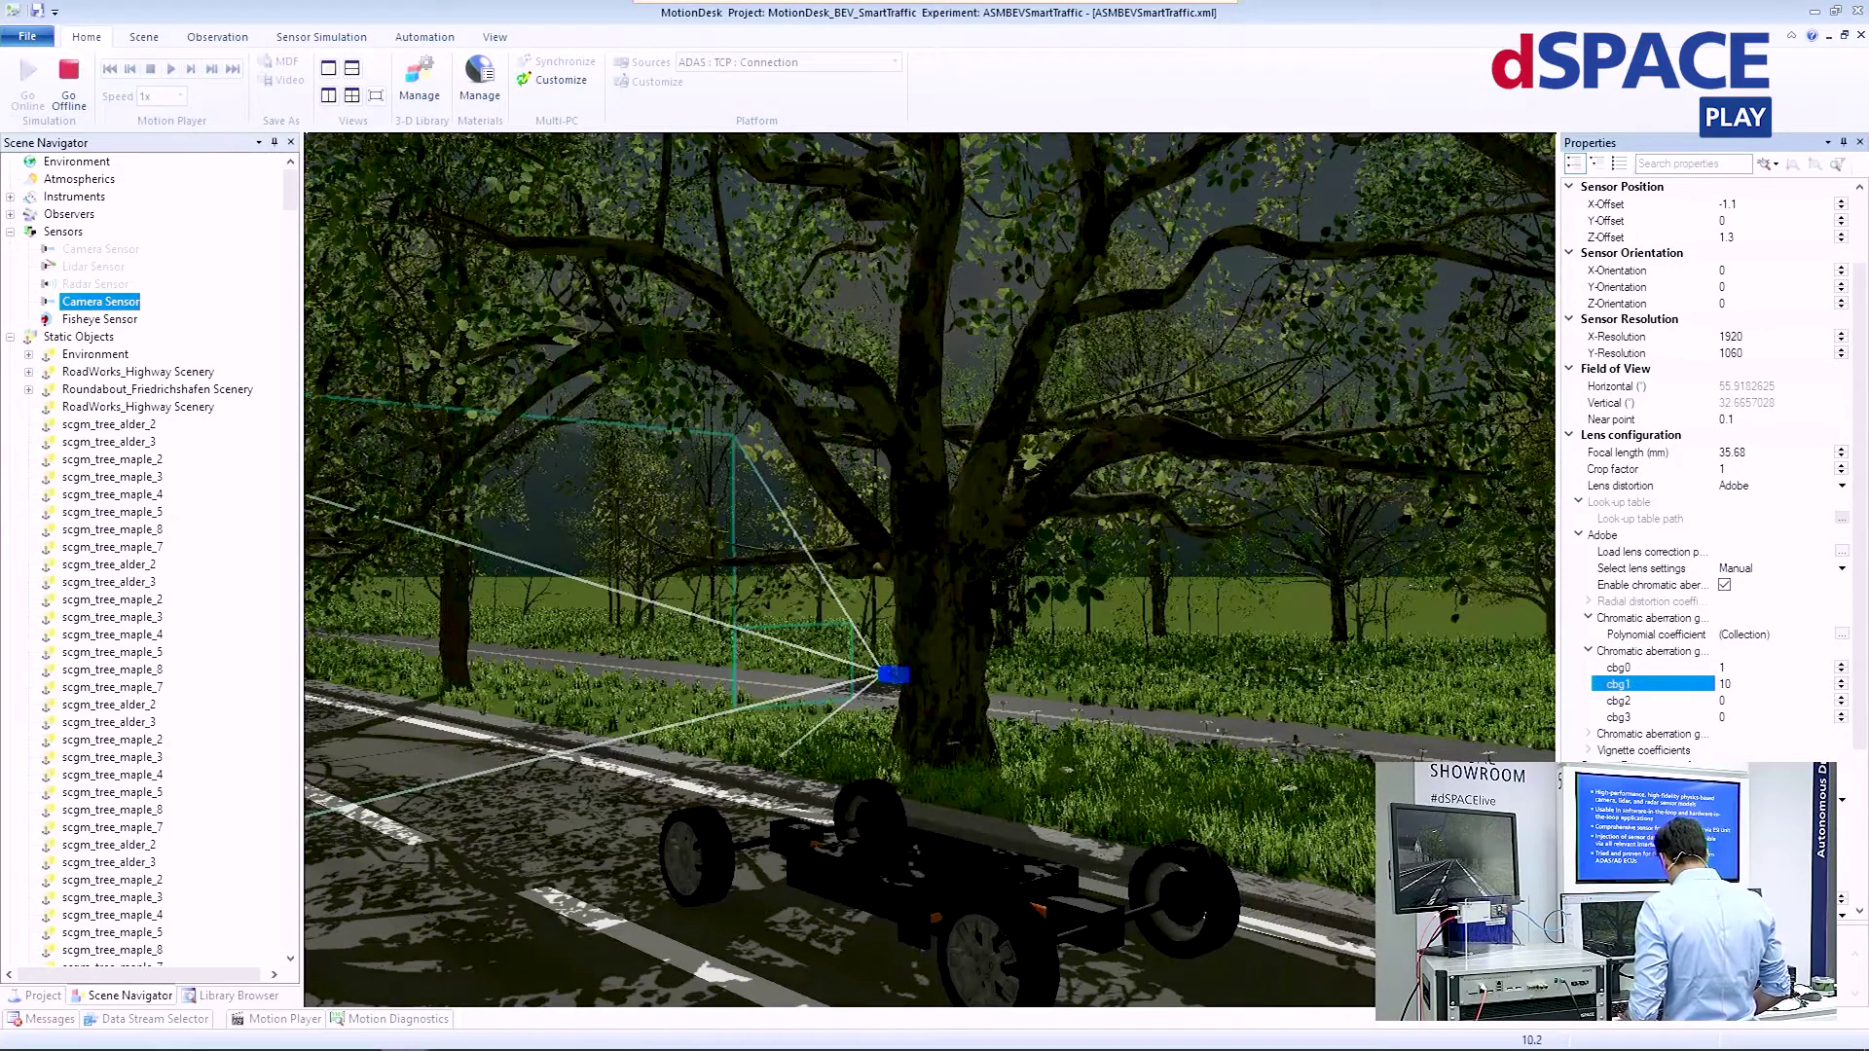
pyautogui.click(1810, 701)
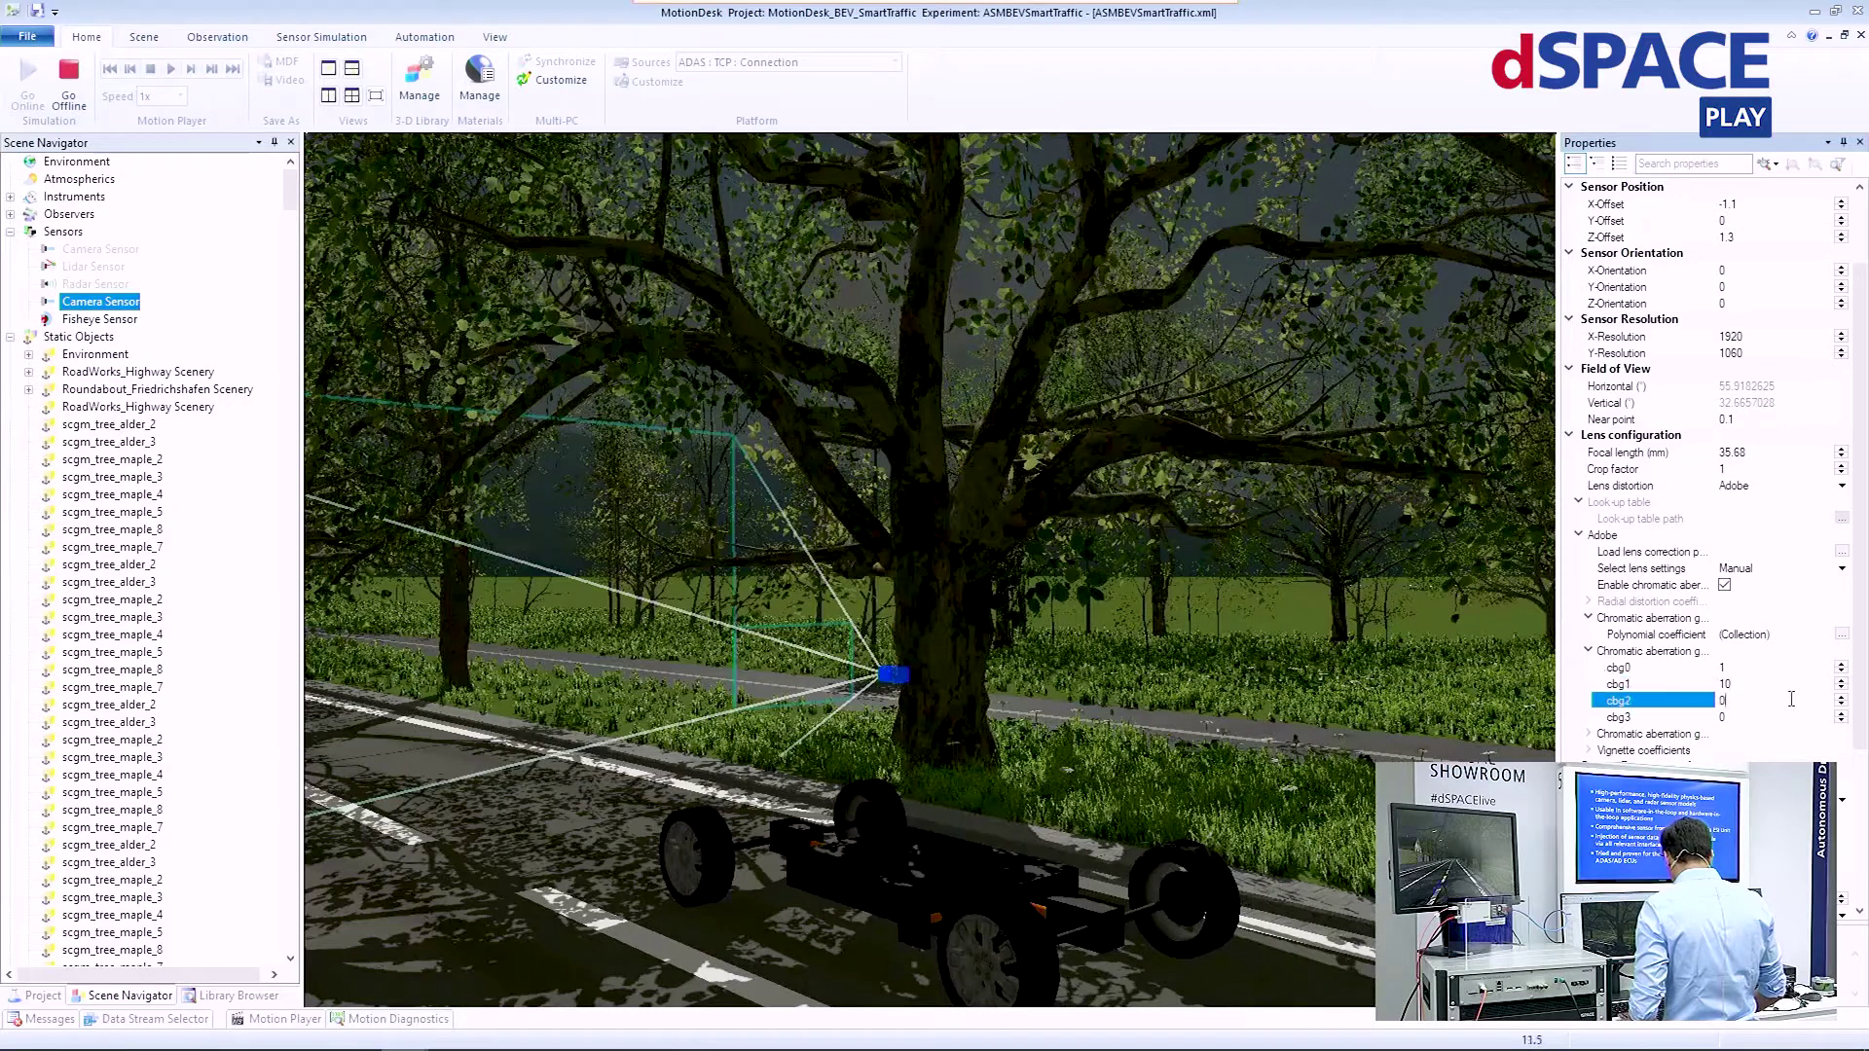
pyautogui.write('10')
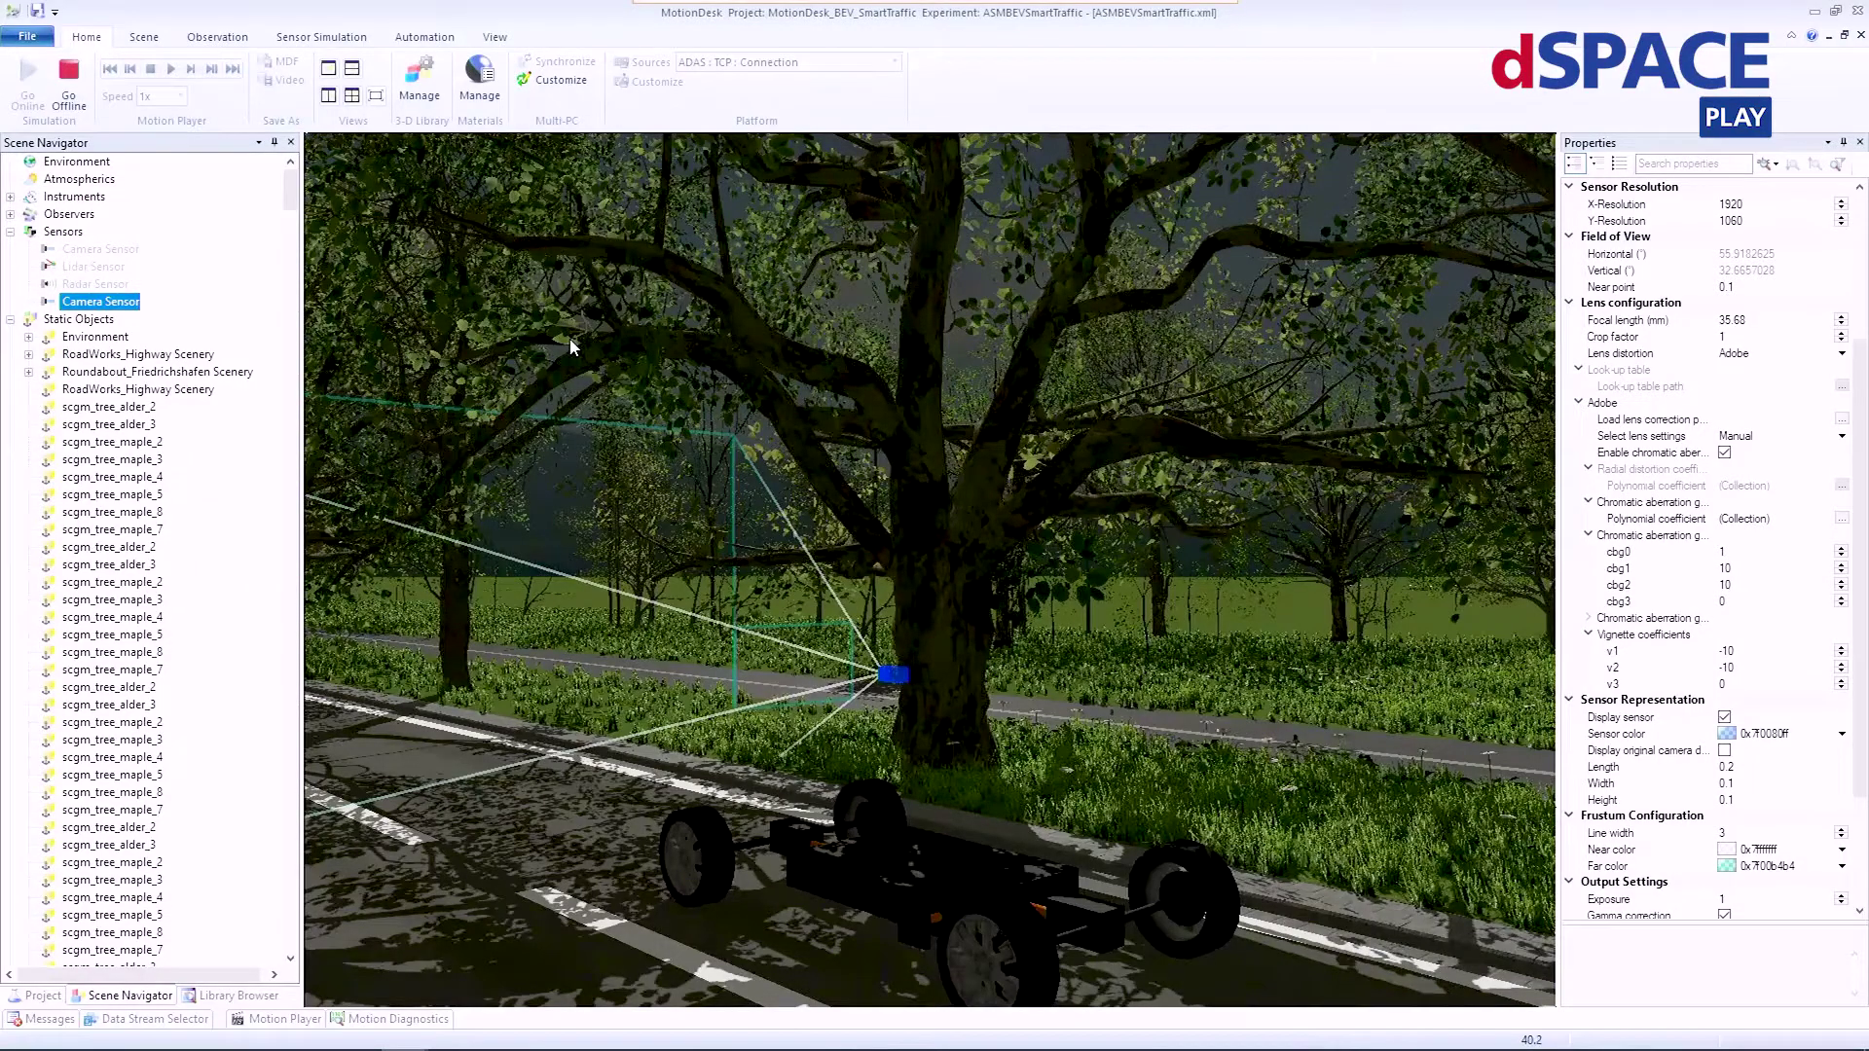
pyautogui.click(117, 284)
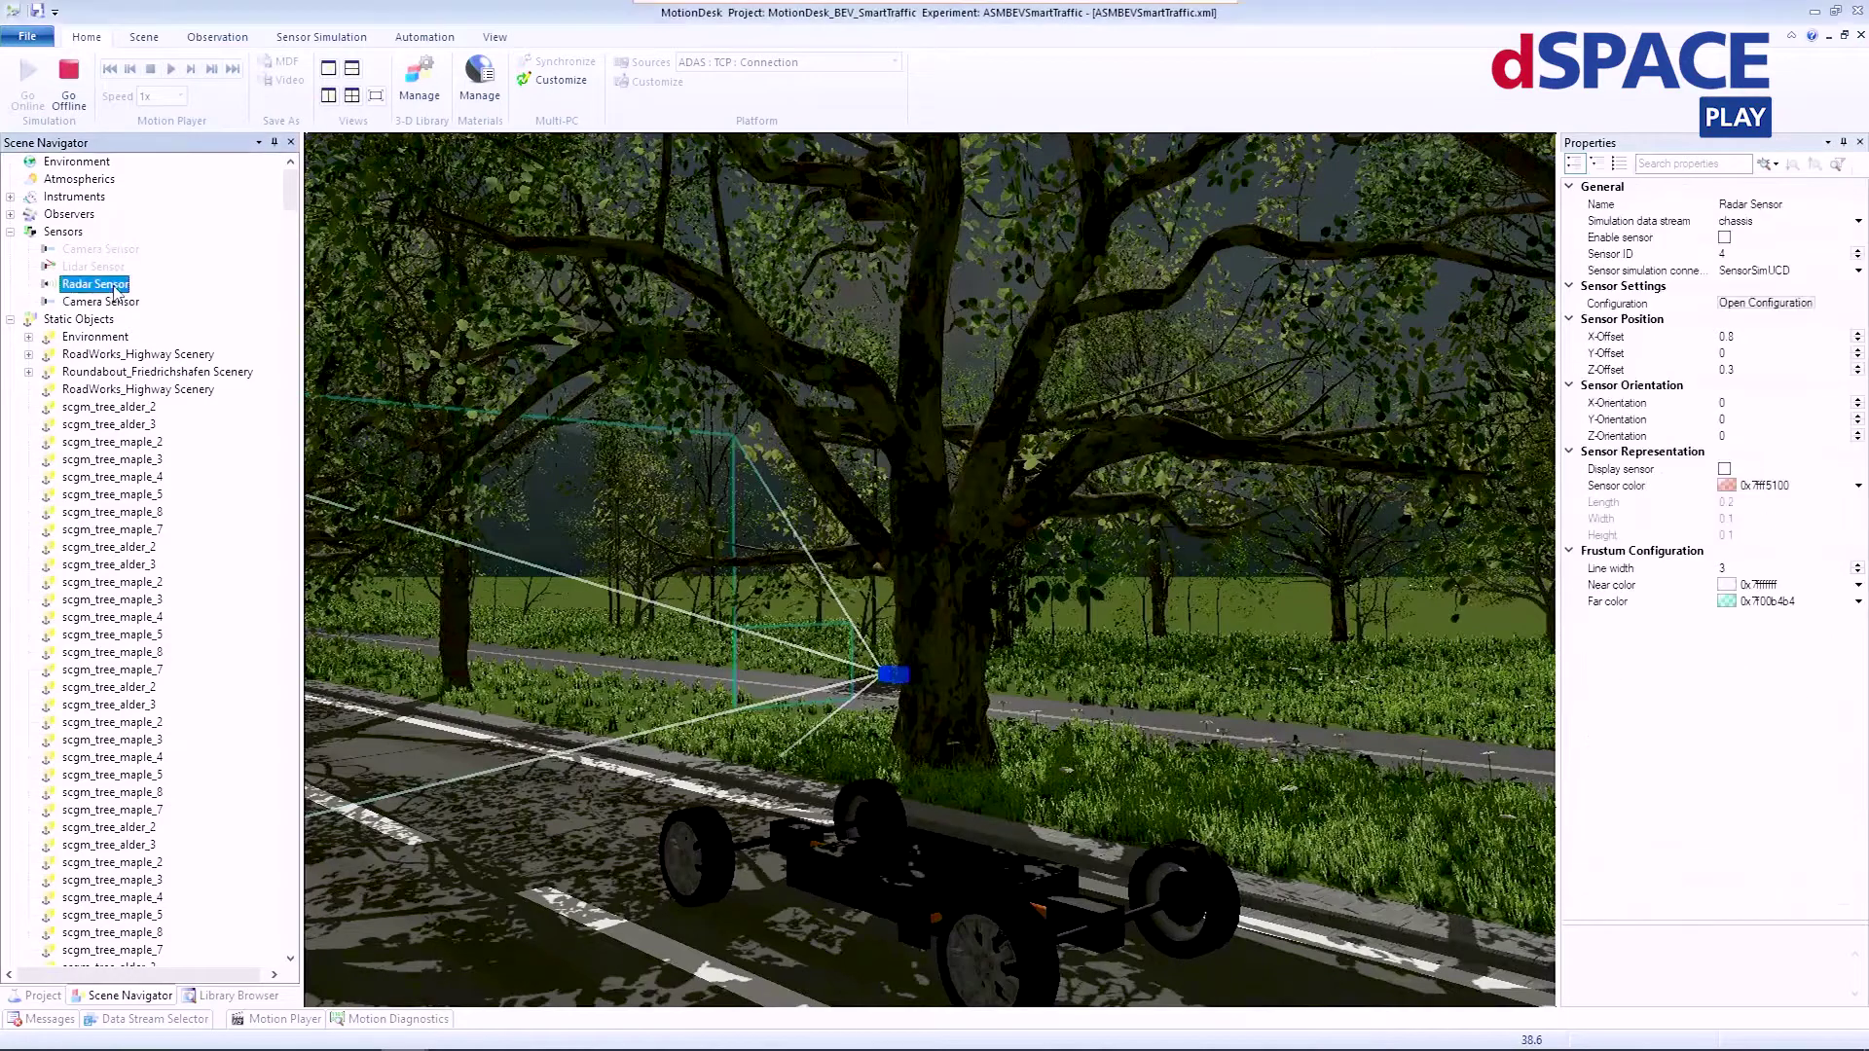
# Step: Delete the duplicate Camera Sensor
pyautogui.click(123, 252)
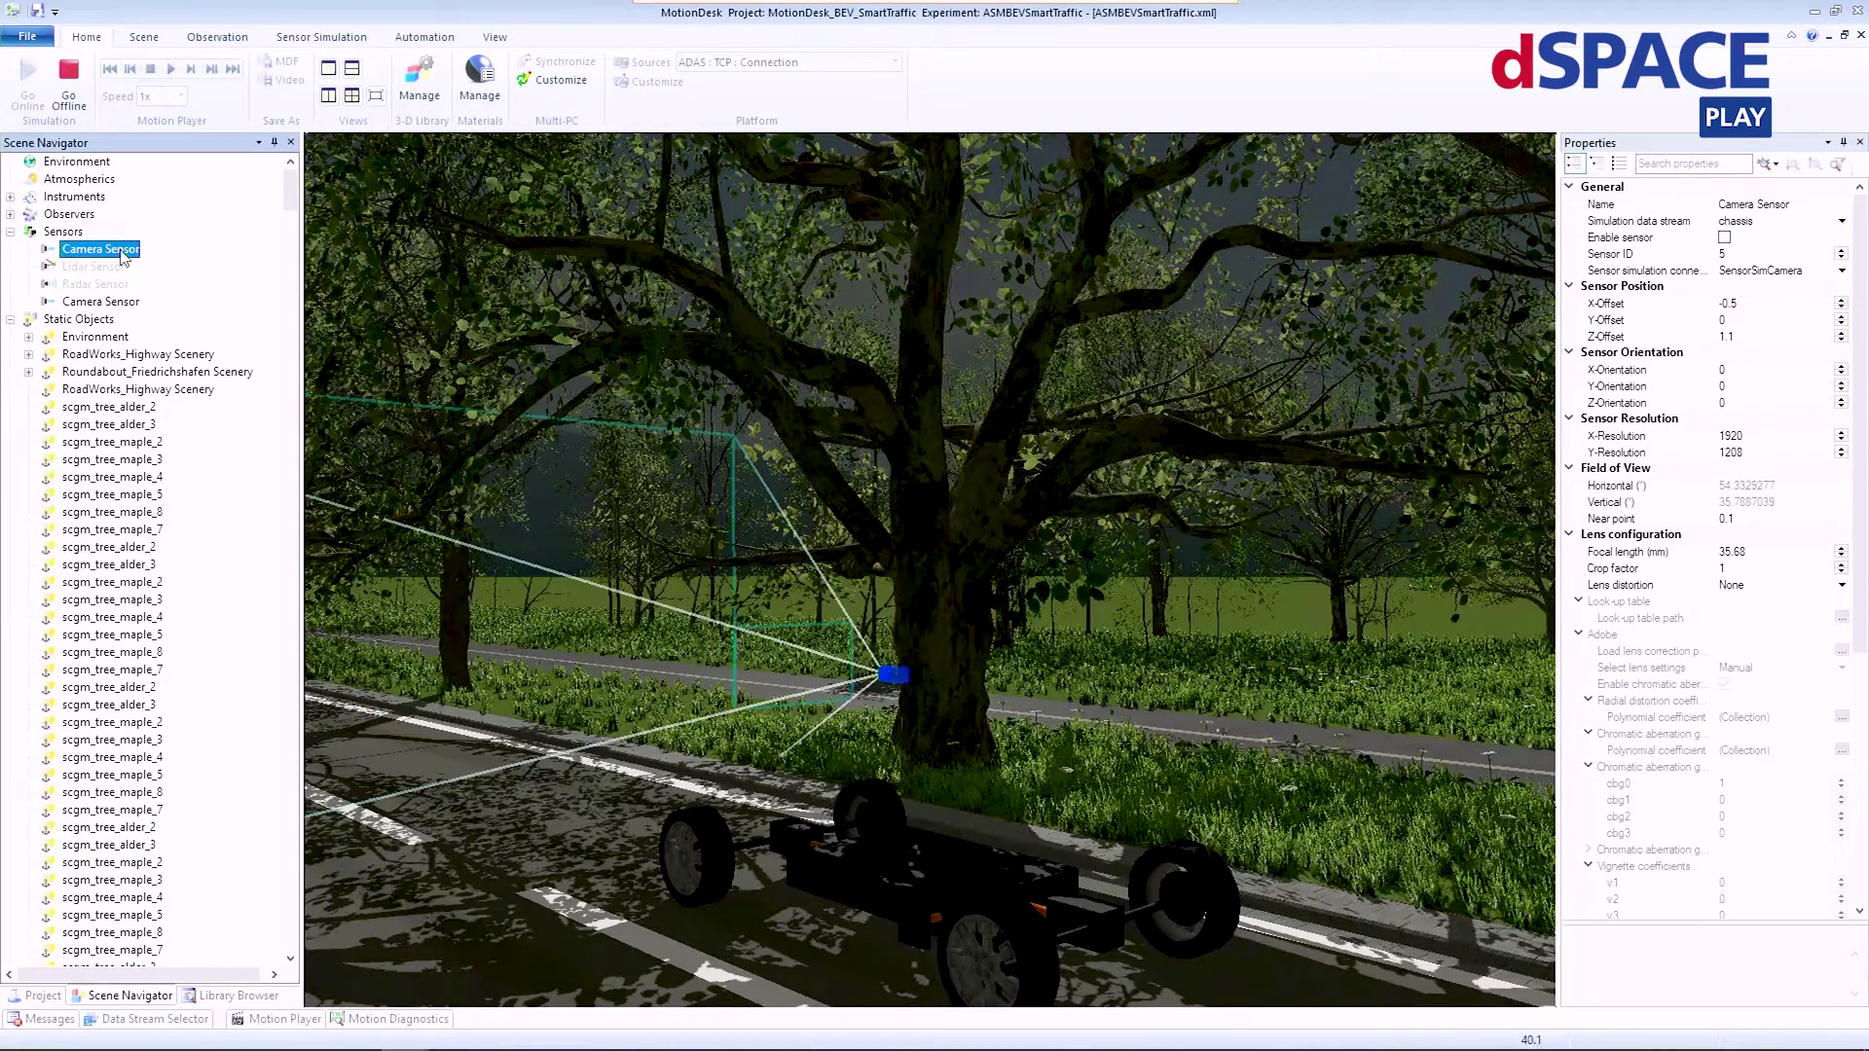
pyautogui.click(109, 303)
pyautogui.press('Delete')
# Step: Enable the Camera, Lidar and Radar sensors so radar rays appear
pyautogui.click(130, 251)
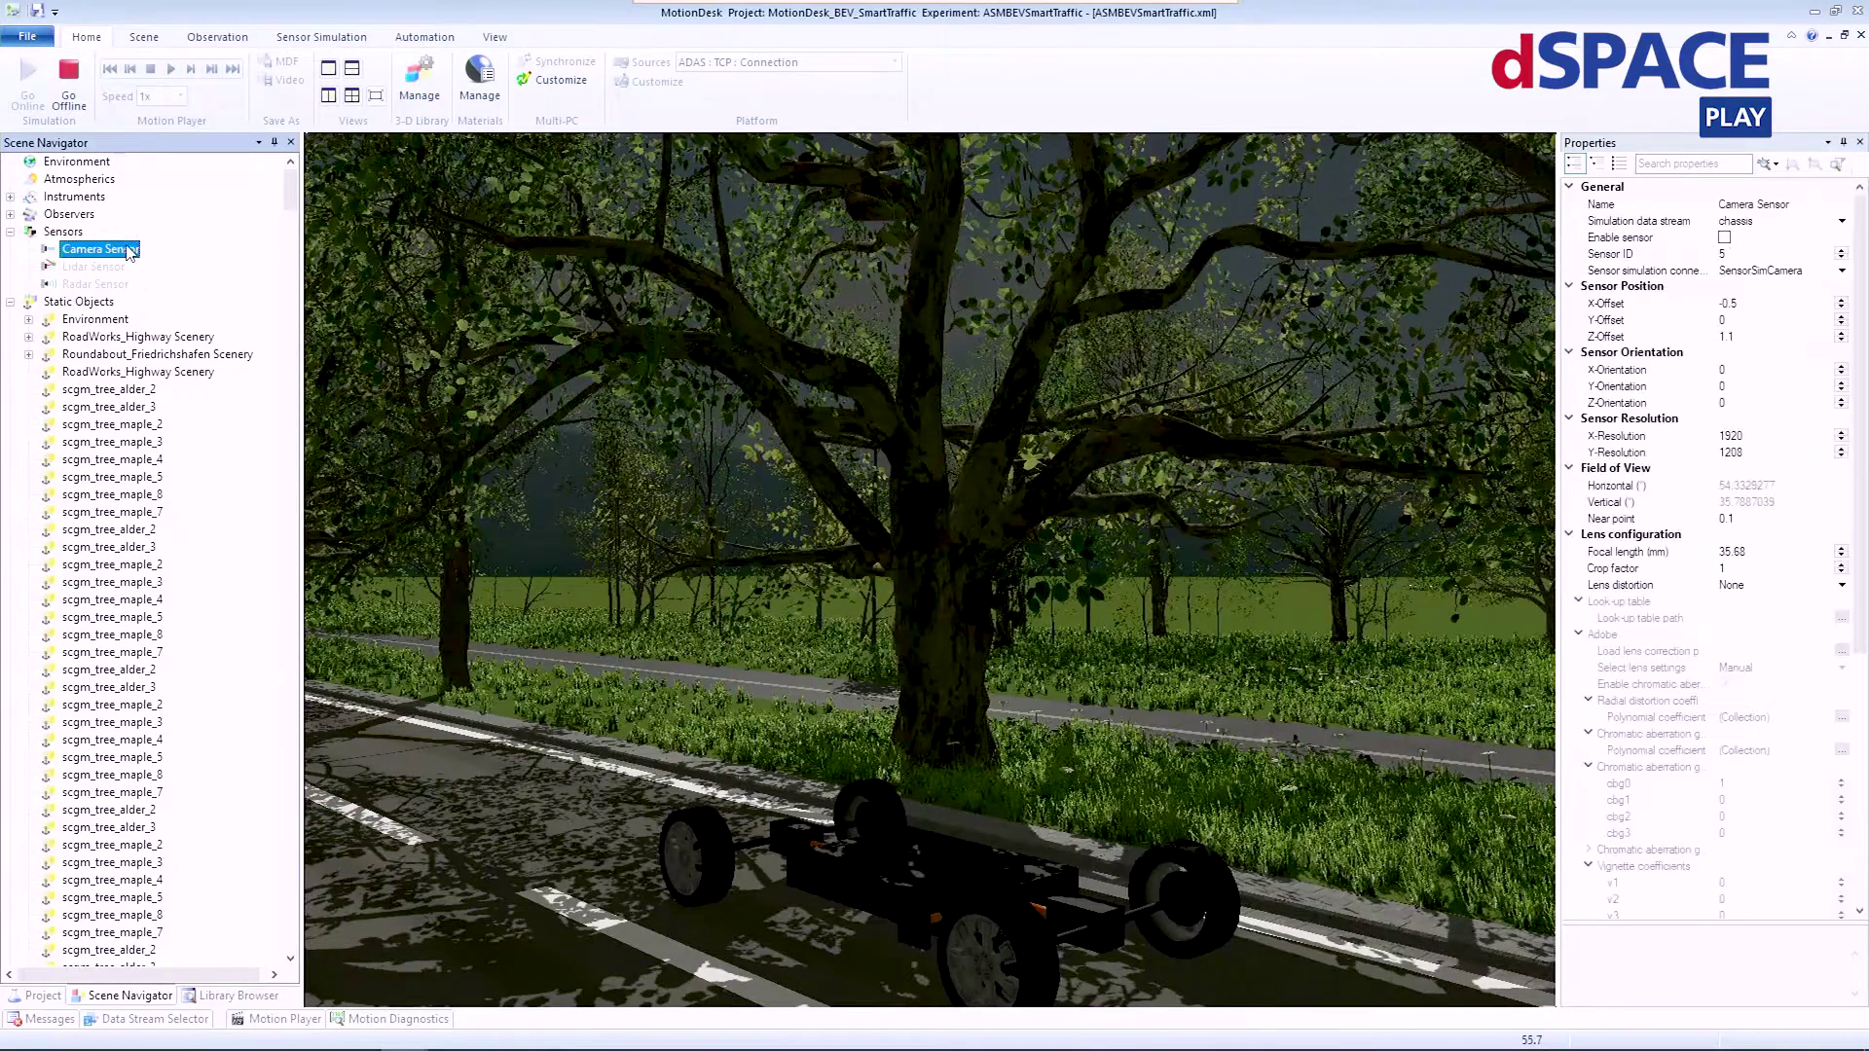
pyautogui.click(1727, 237)
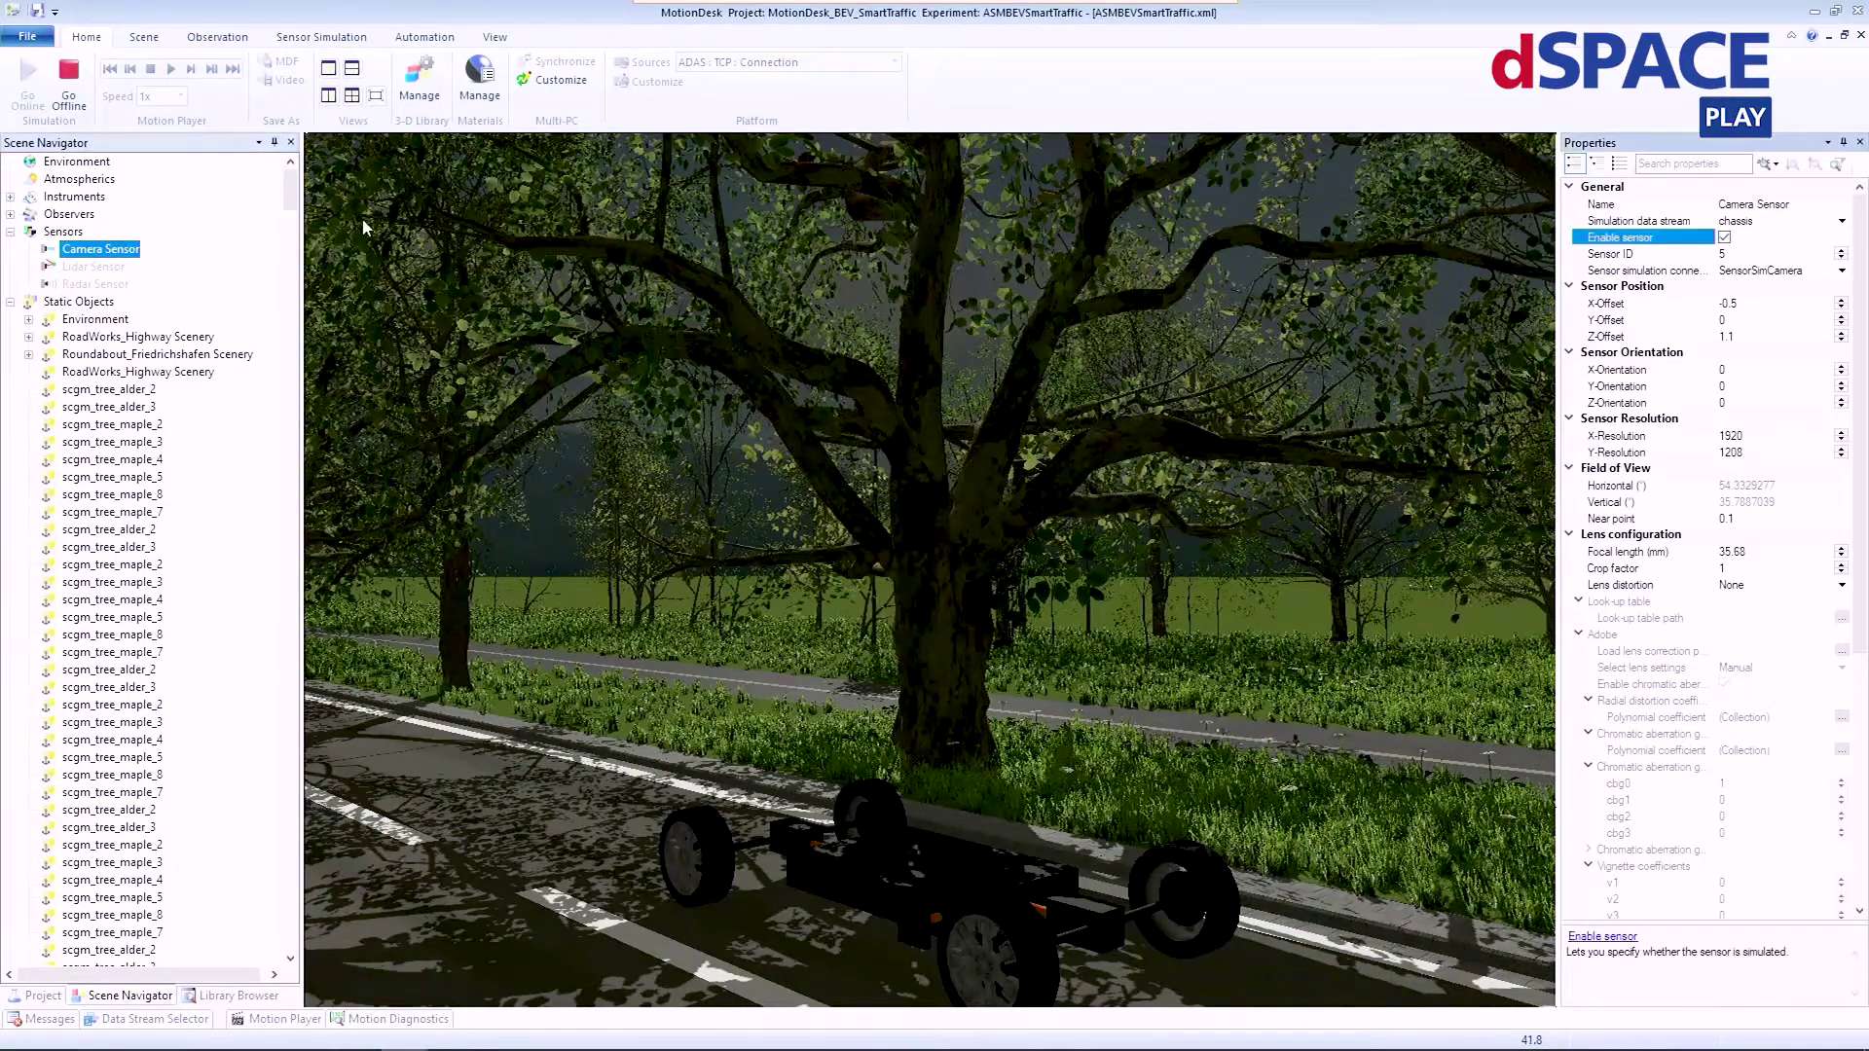
pyautogui.click(103, 268)
pyautogui.click(1725, 237)
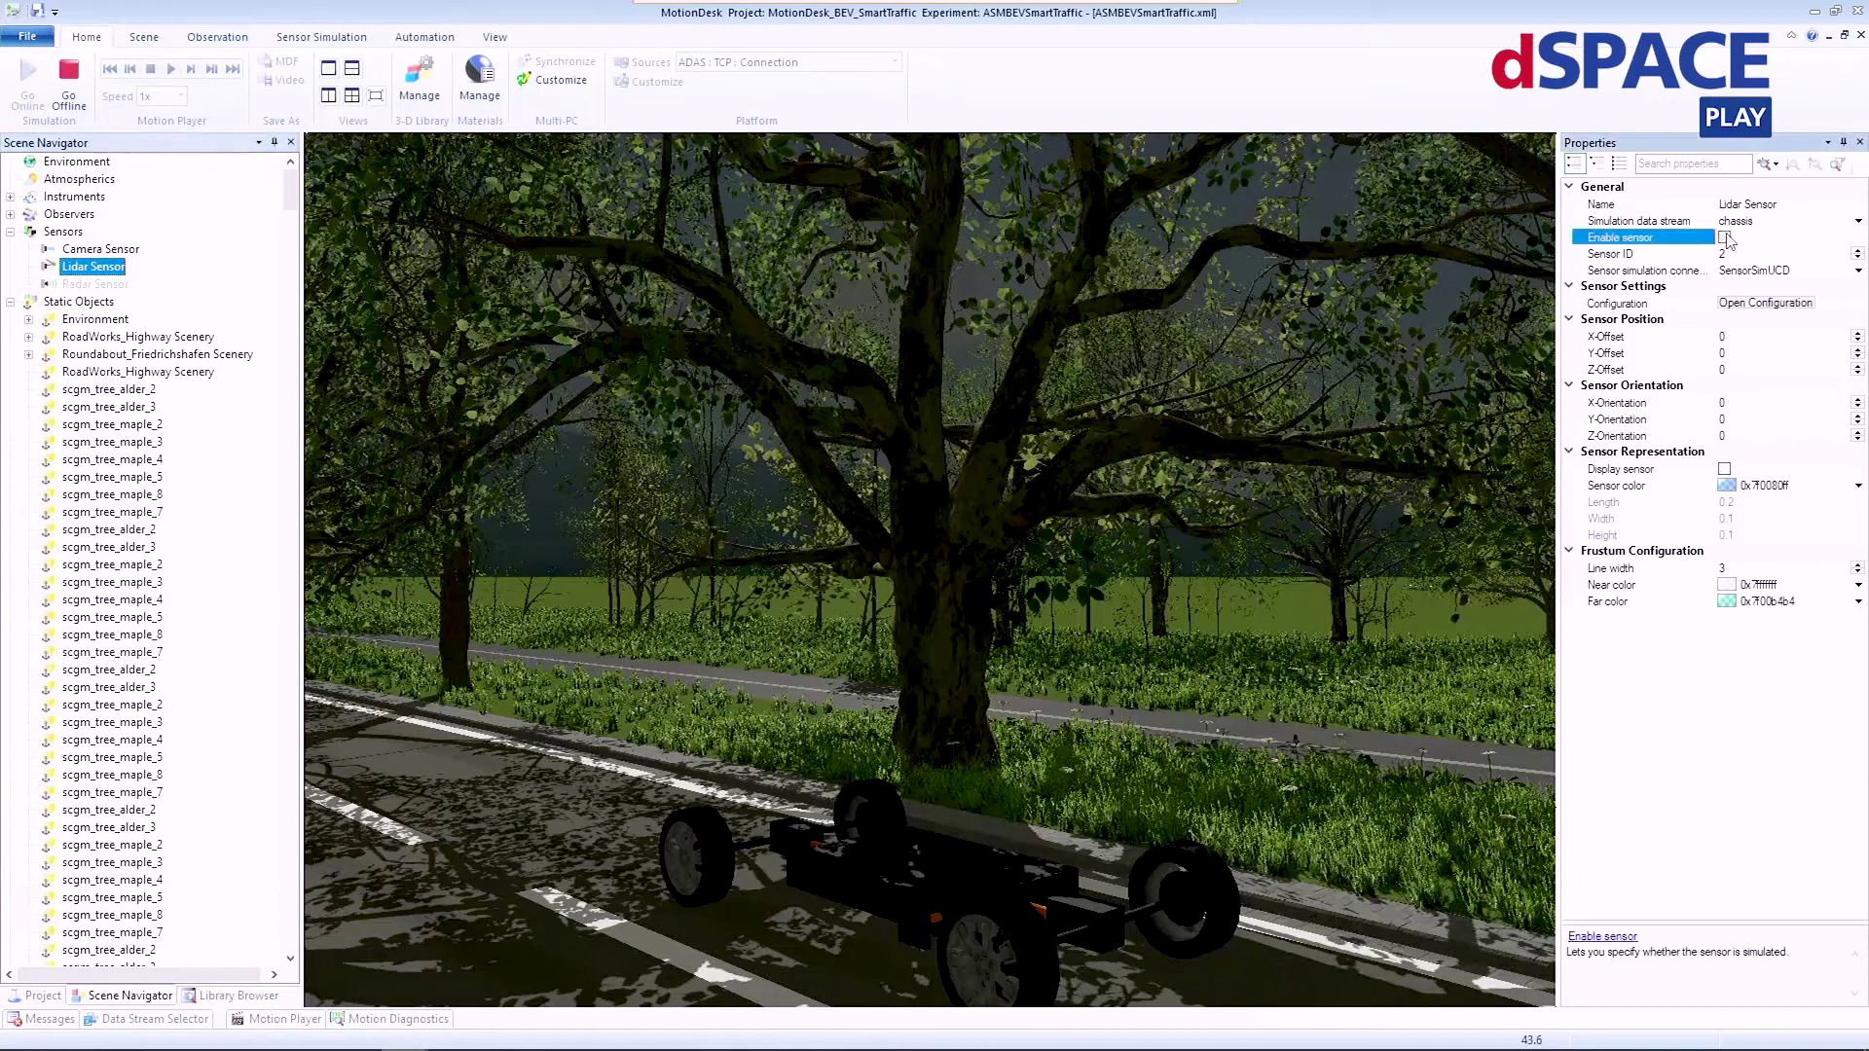
pyautogui.click(83, 284)
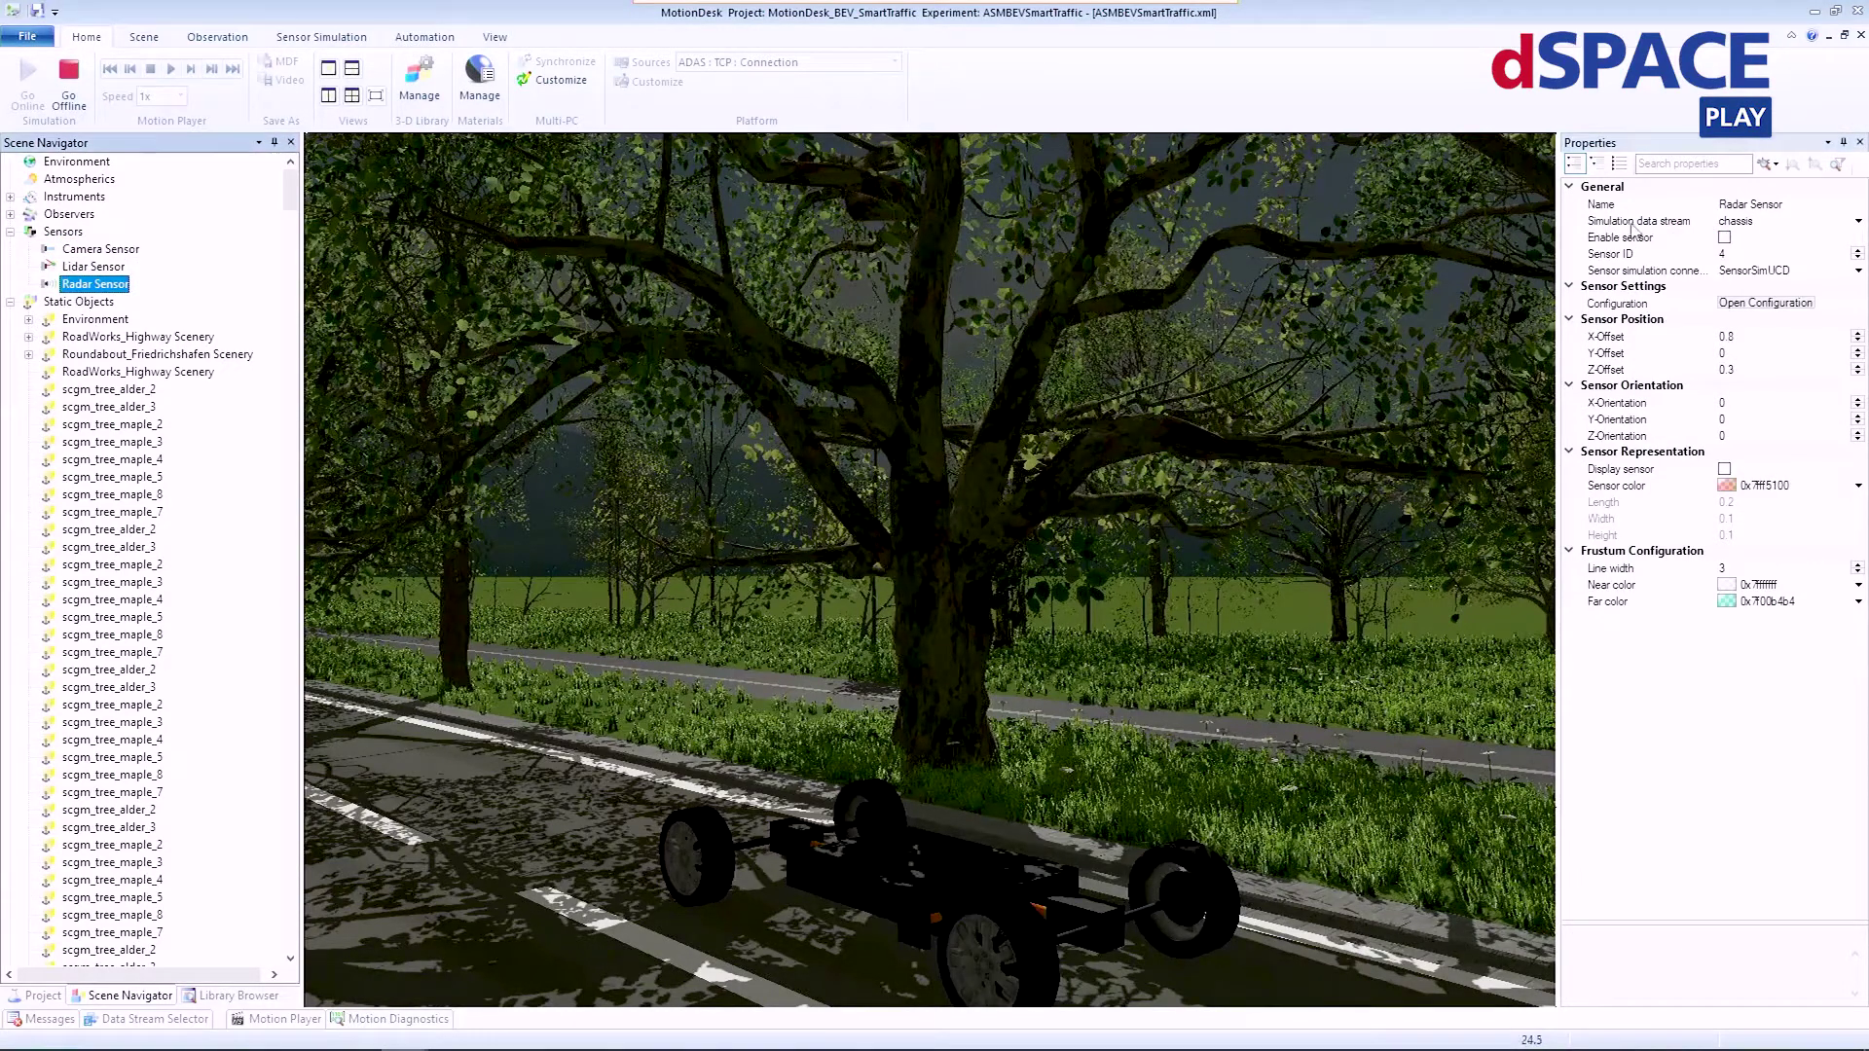
pyautogui.click(1723, 237)
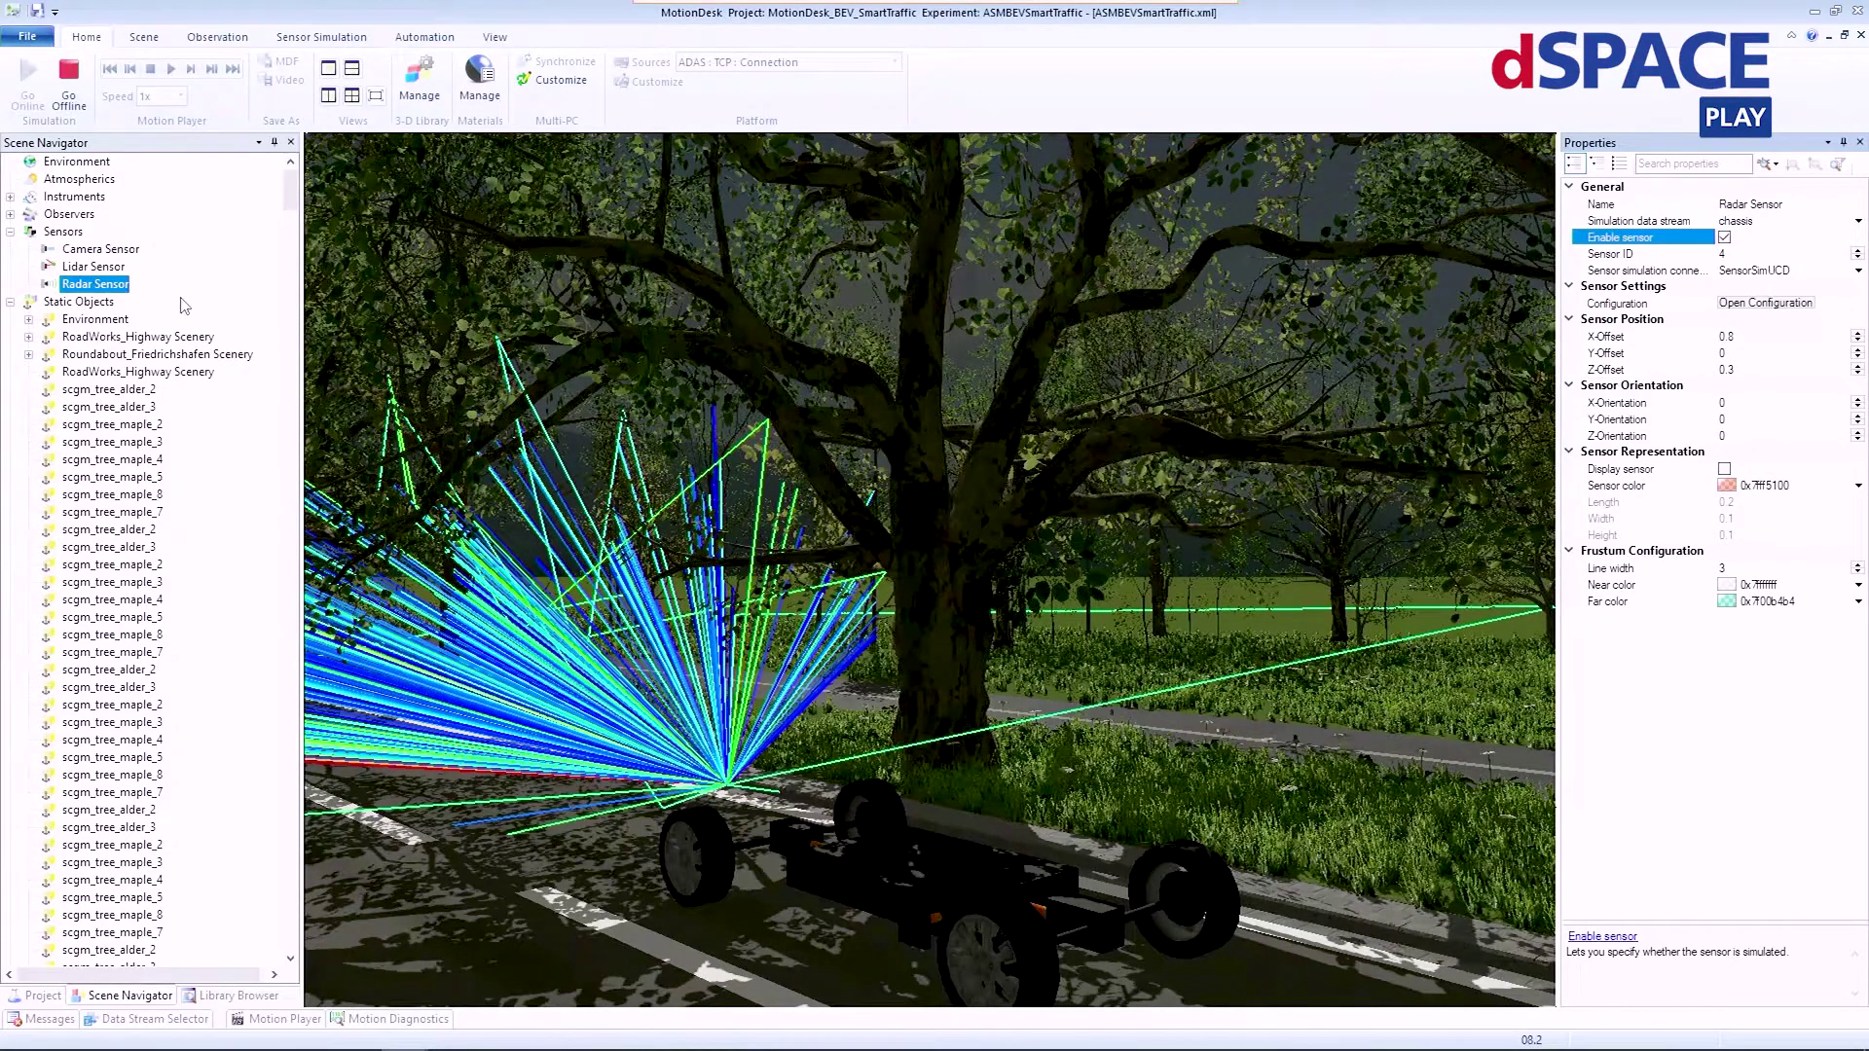
pyautogui.moveTo(290, 191); pyautogui.dragTo(323, 825)
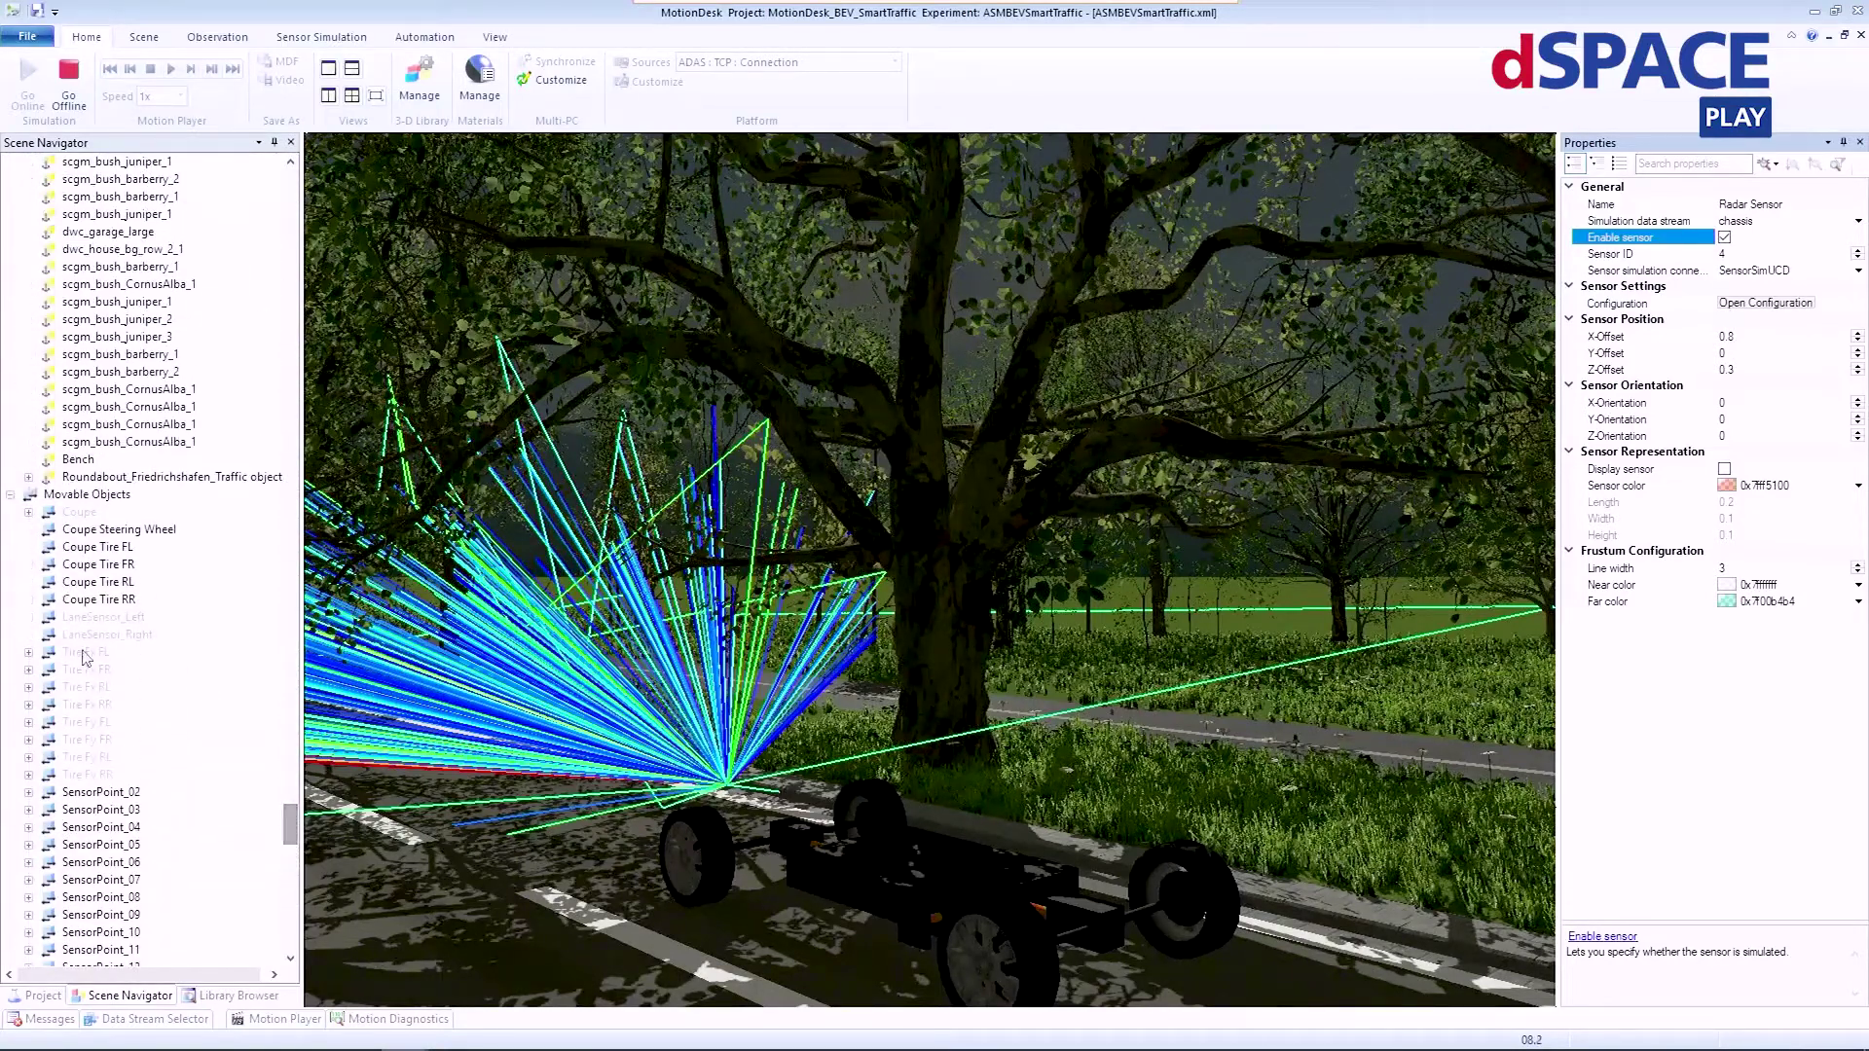
# Step: Make the Coupe car visible in the scene again
pyautogui.click(79, 513)
pyautogui.rightClick(81, 516)
pyautogui.click(119, 531)
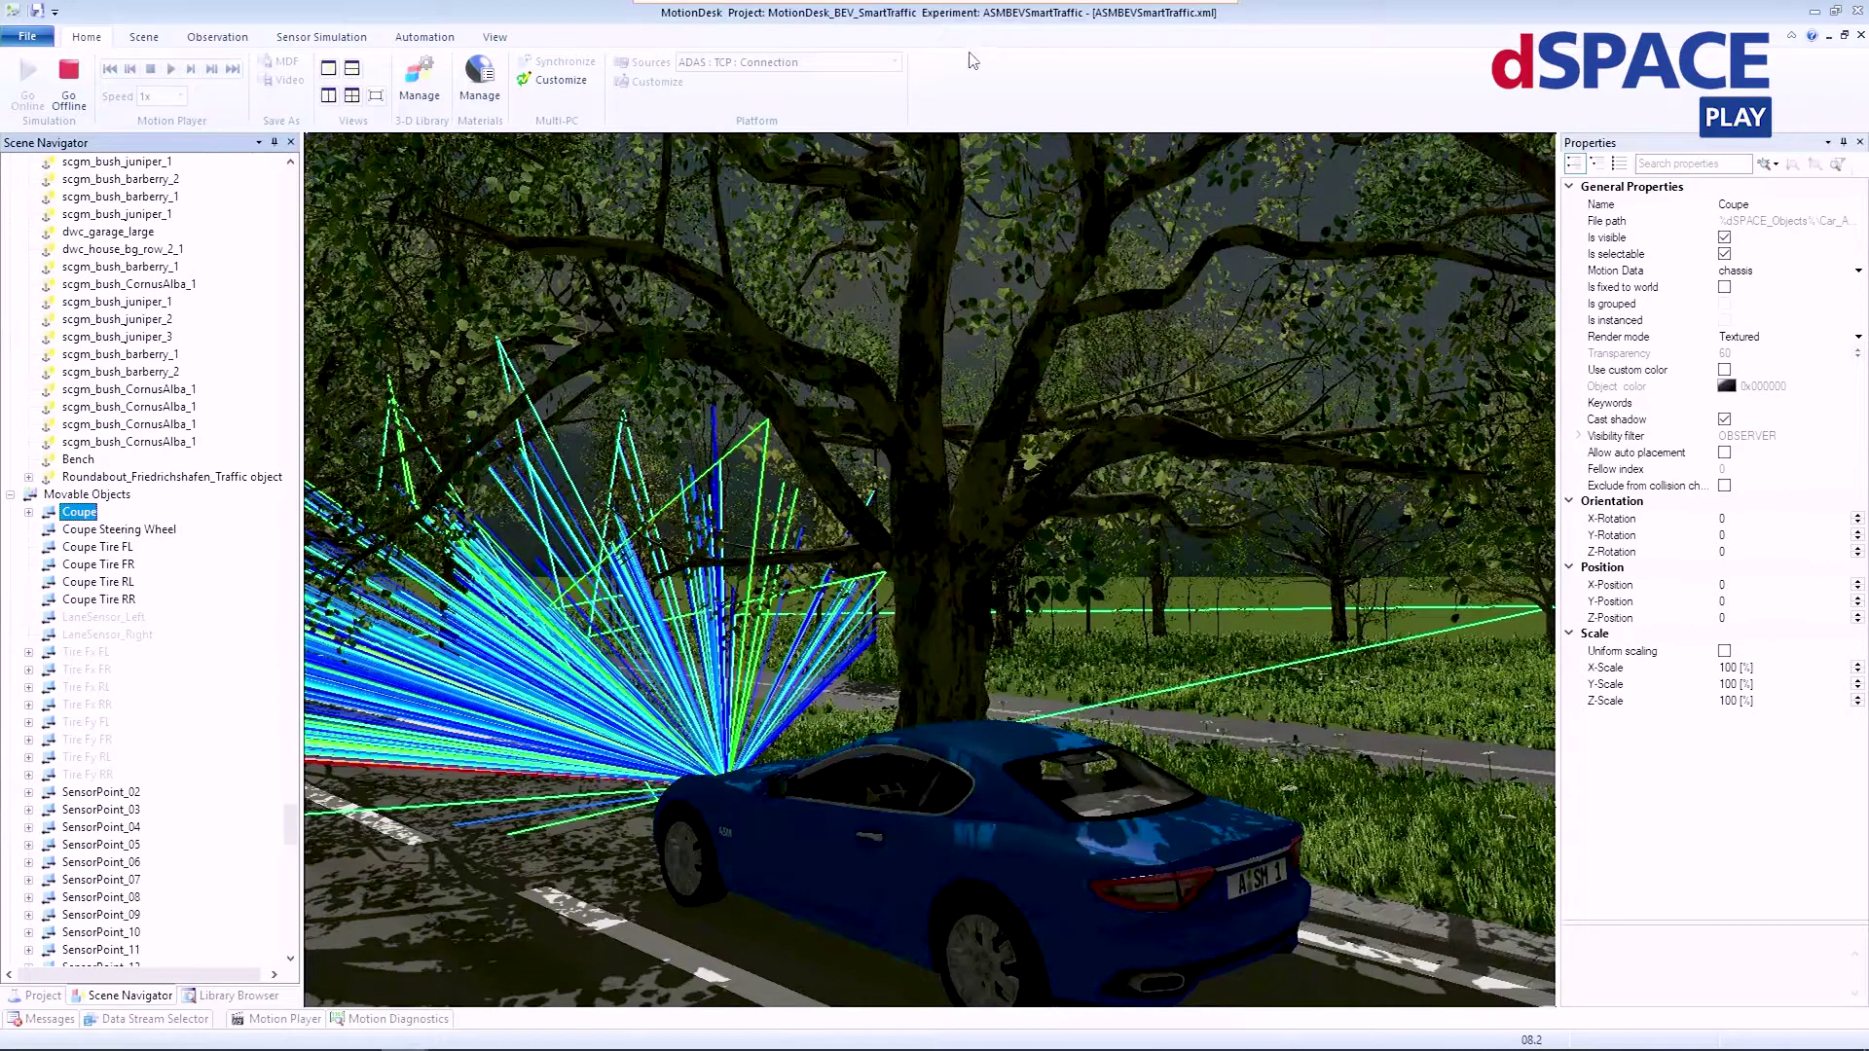
# Step: Switch on the SensorSimUCD and SensorSimCamera connections in Manage
pyautogui.click(330, 39)
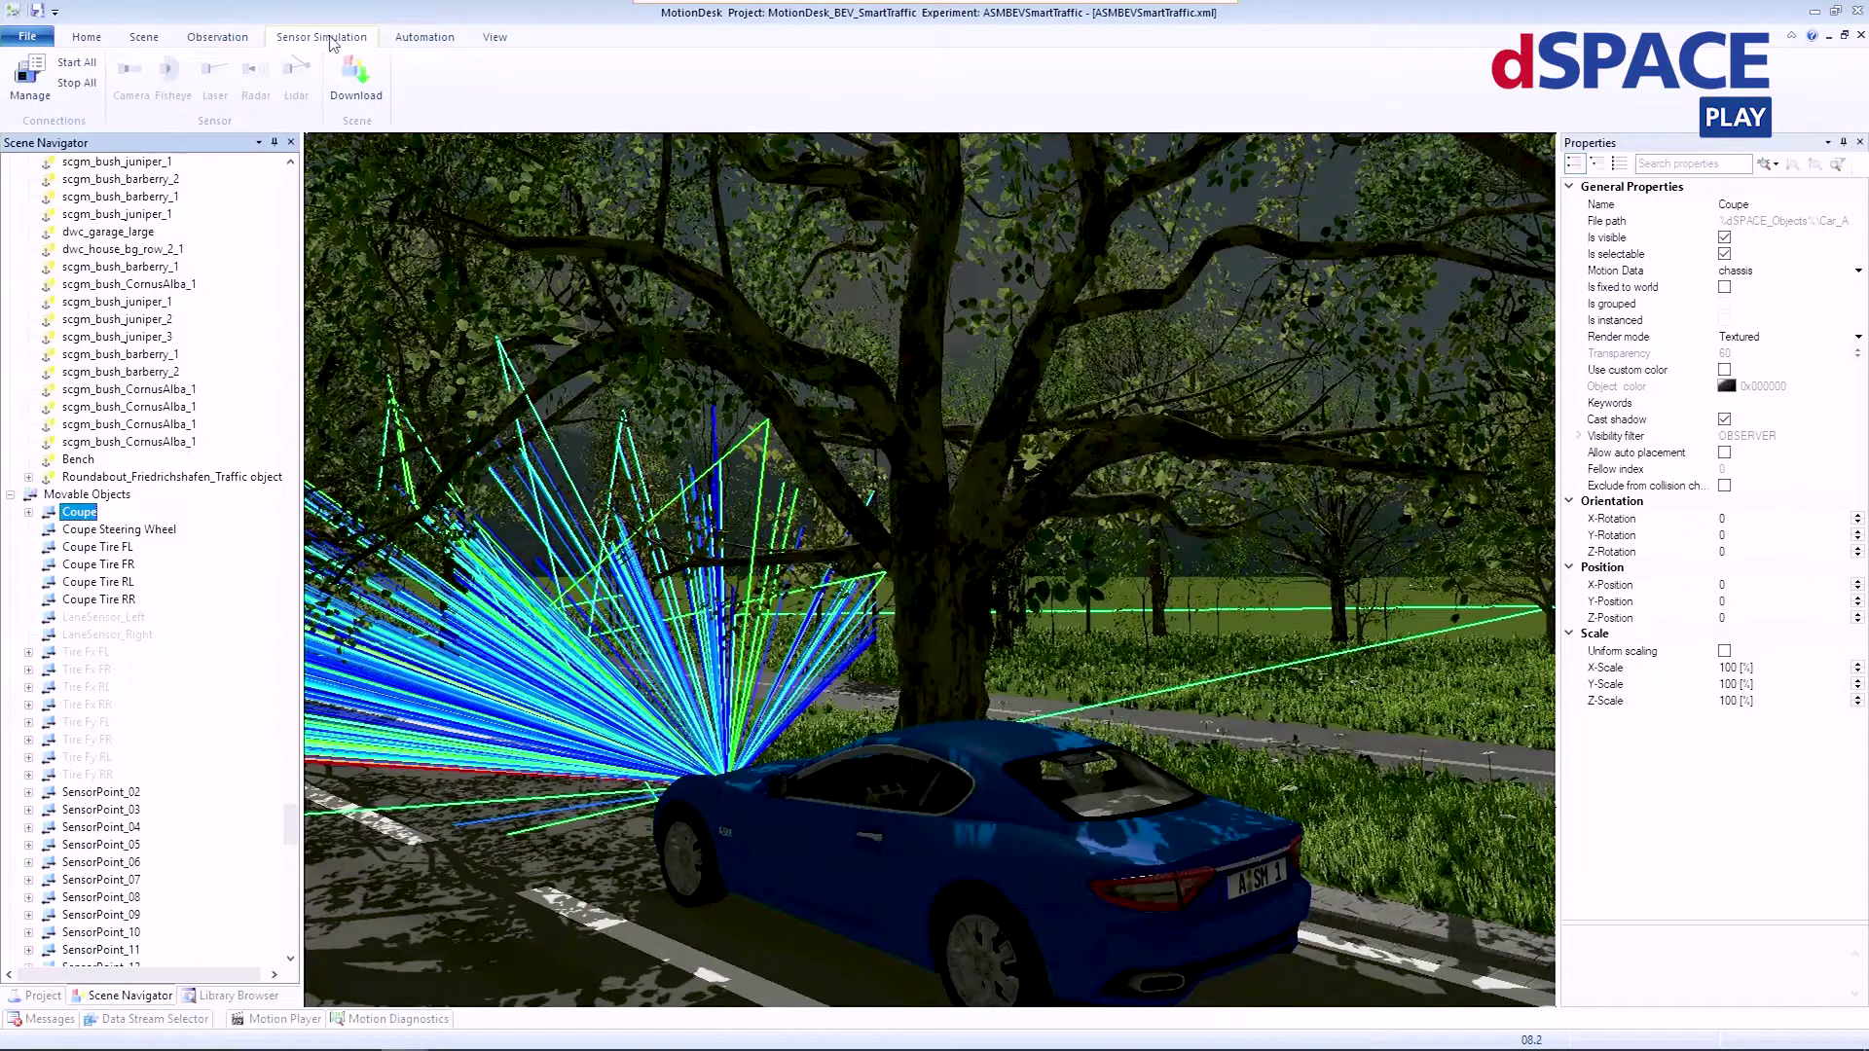
pyautogui.click(23, 99)
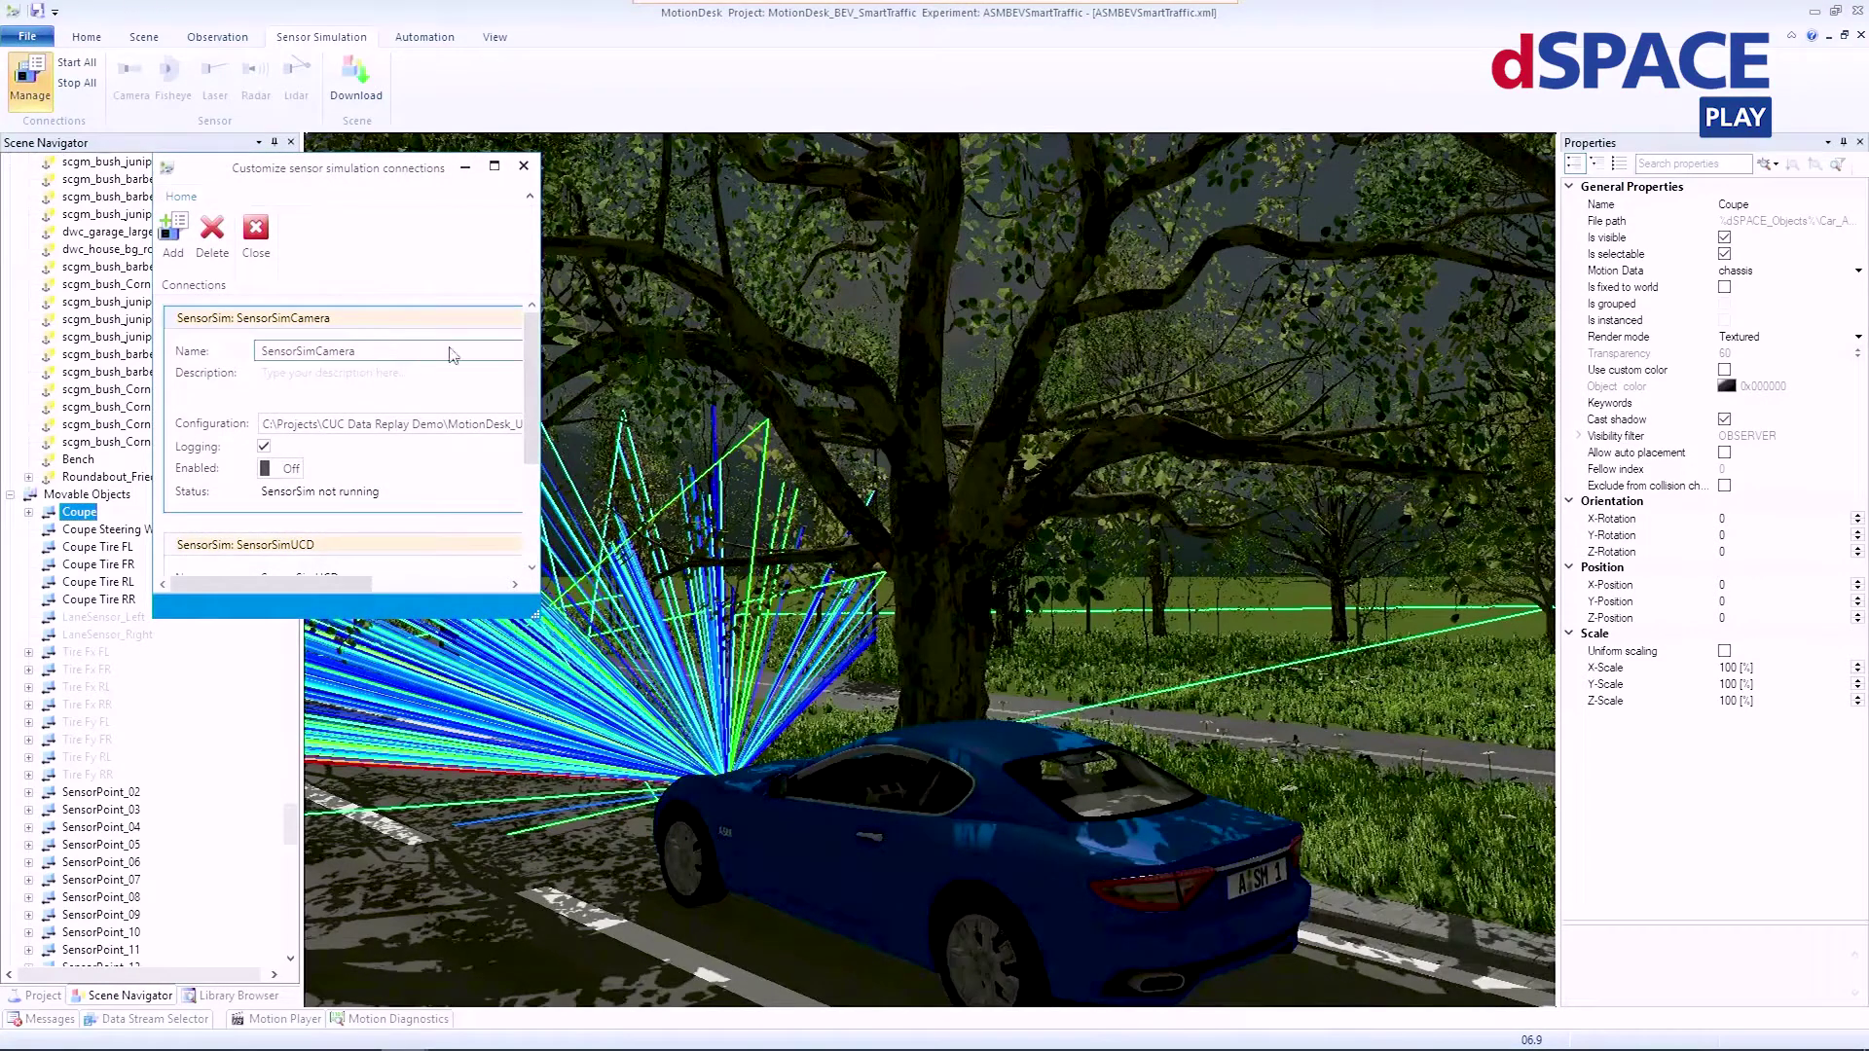
pyautogui.moveTo(535, 613); pyautogui.dragTo(664, 826)
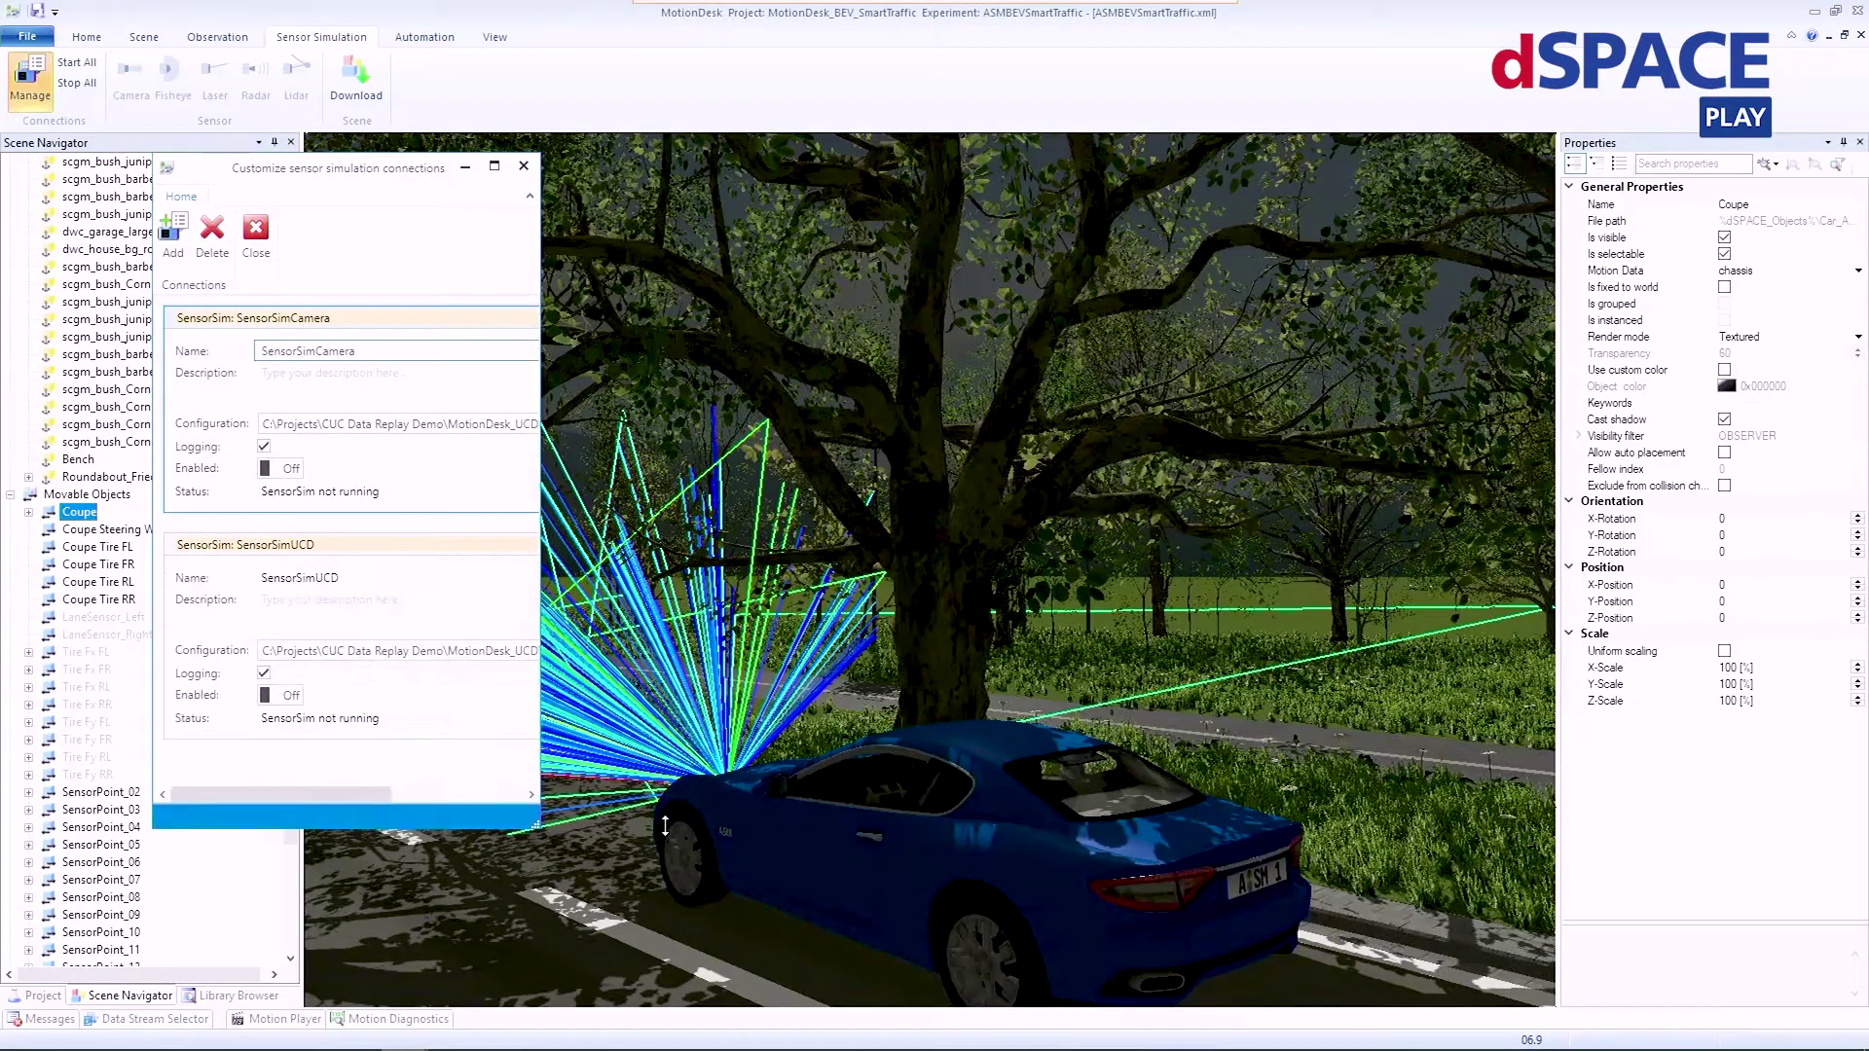
pyautogui.click(282, 695)
pyautogui.click(282, 470)
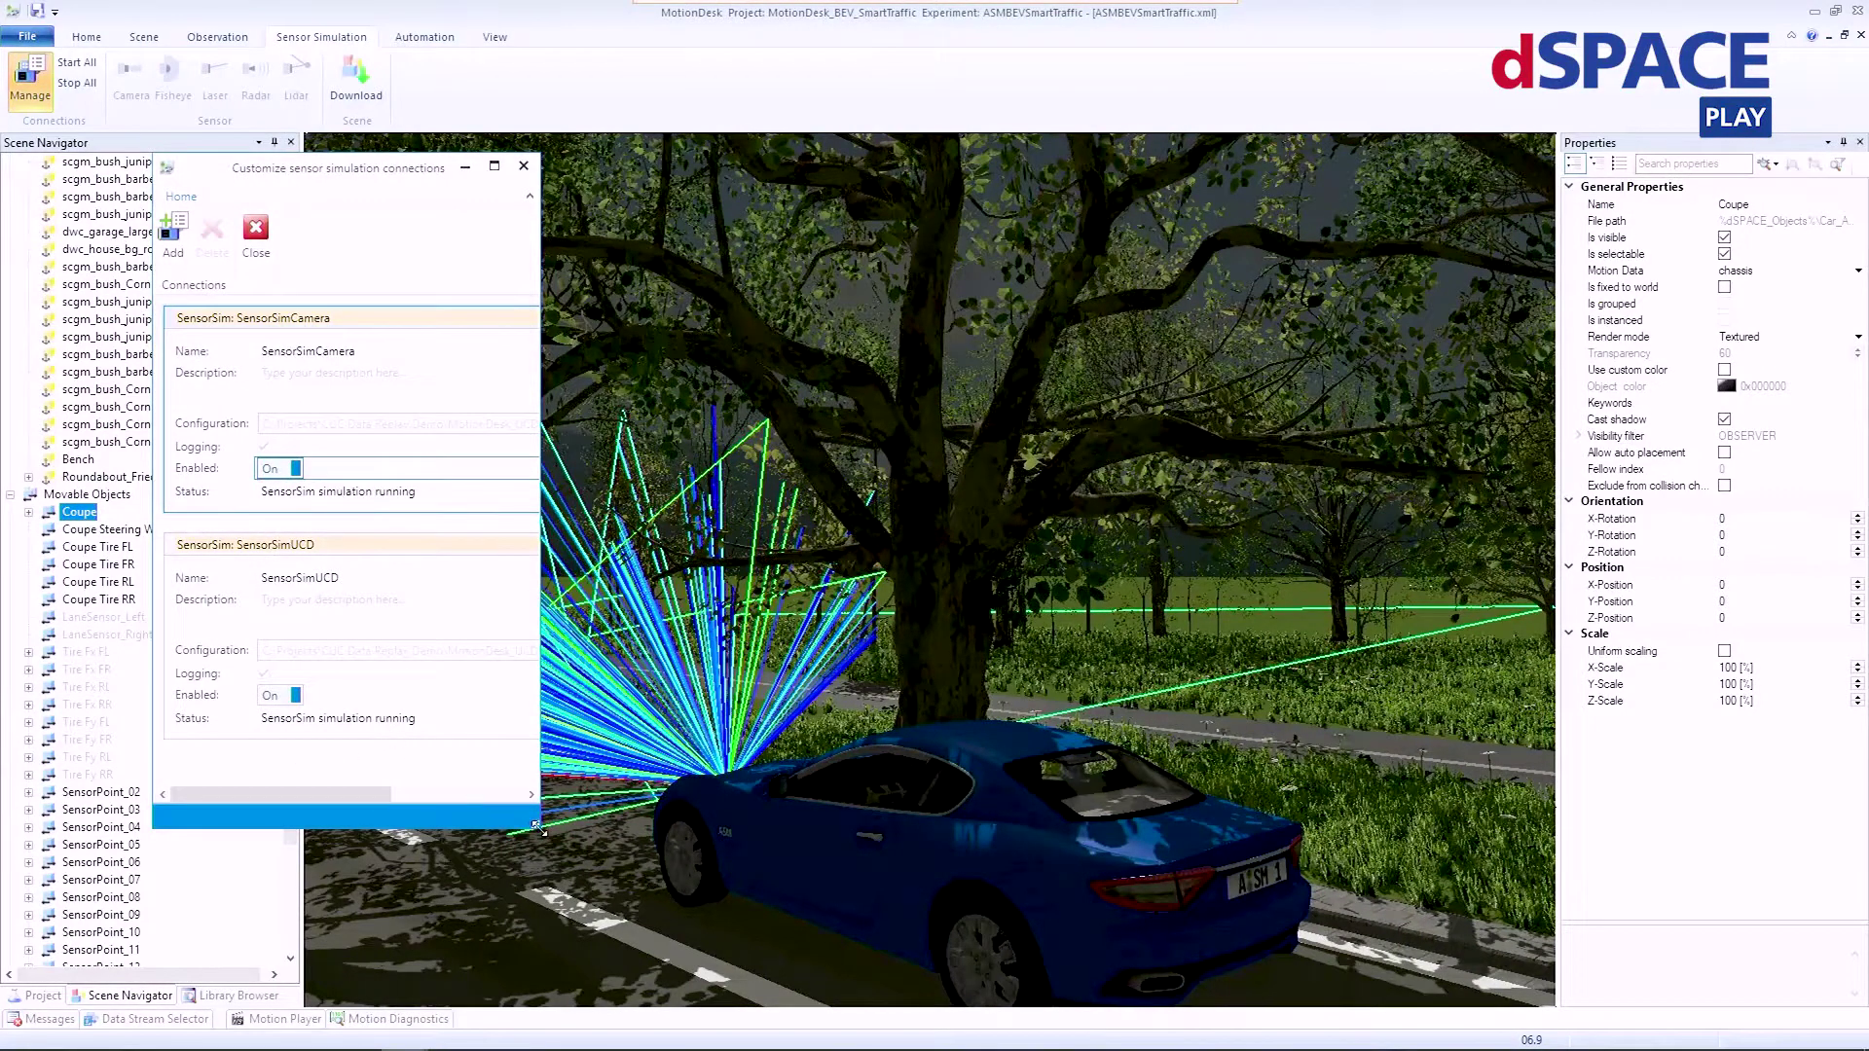
pyautogui.moveTo(539, 828); pyautogui.dragTo(779, 828)
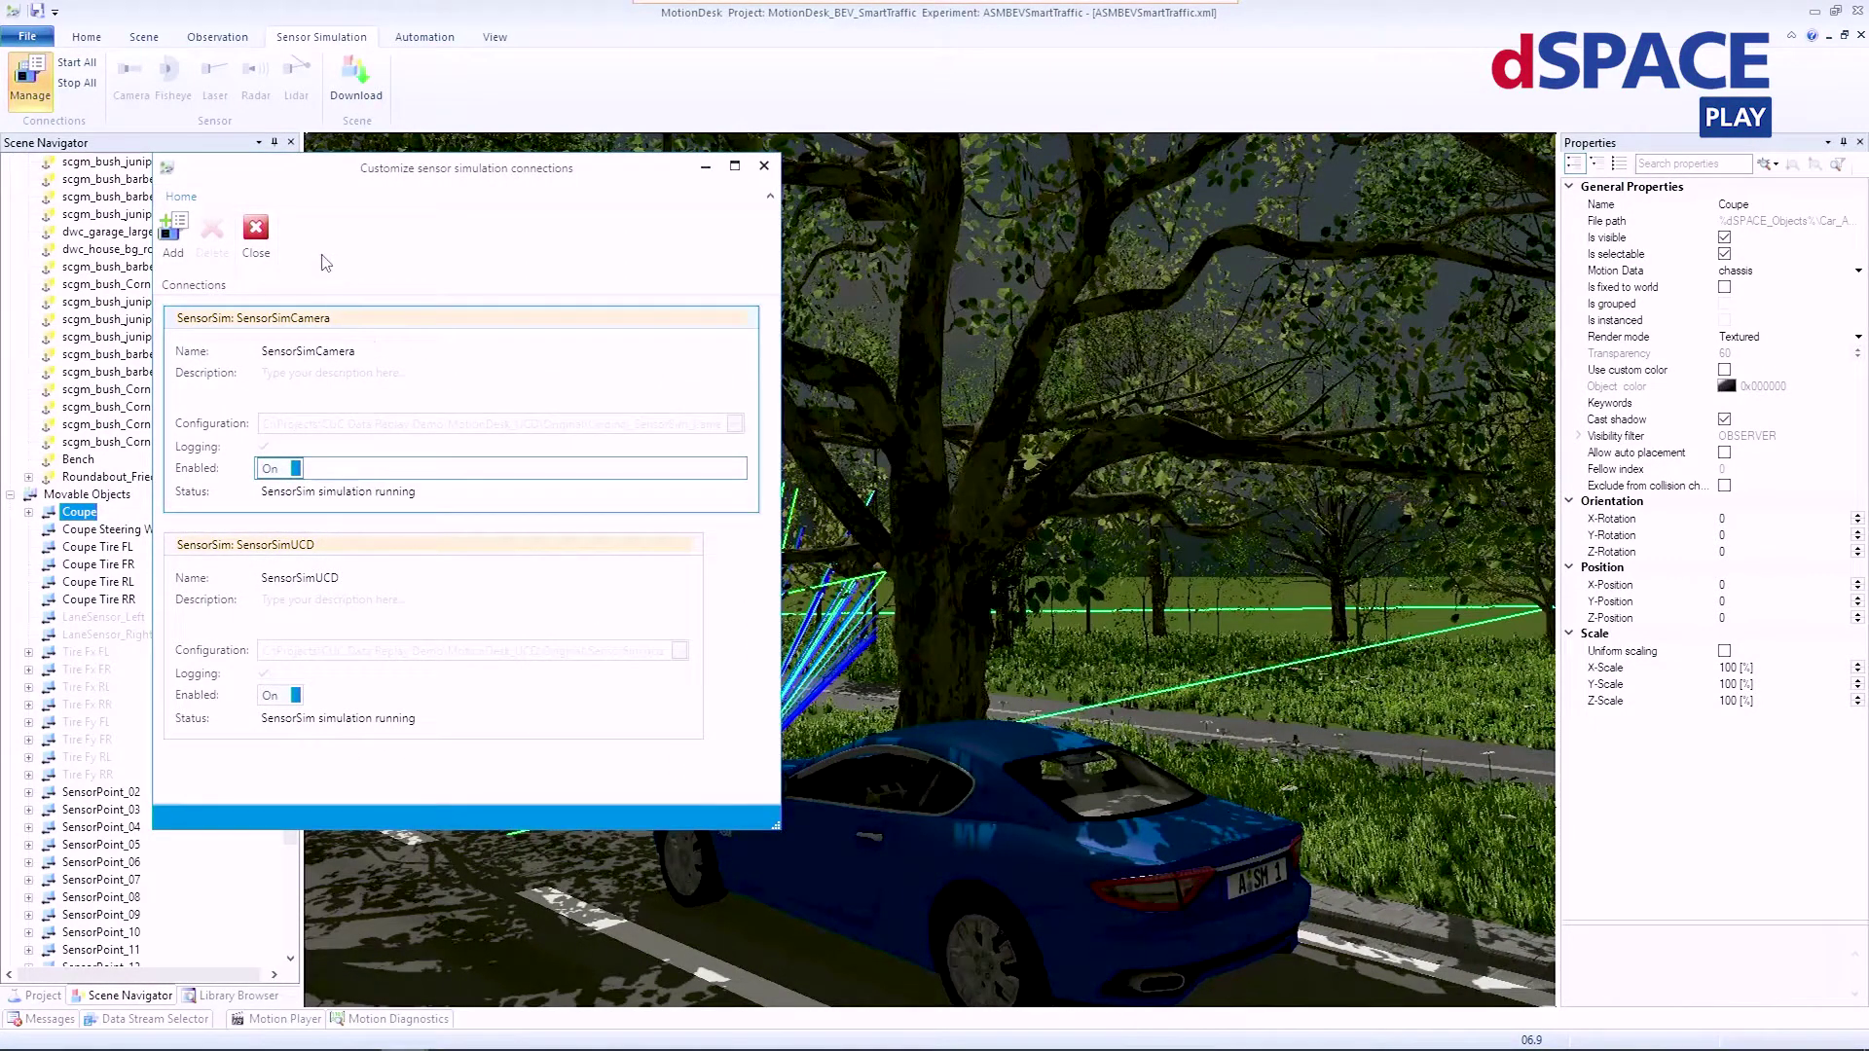
pyautogui.click(256, 233)
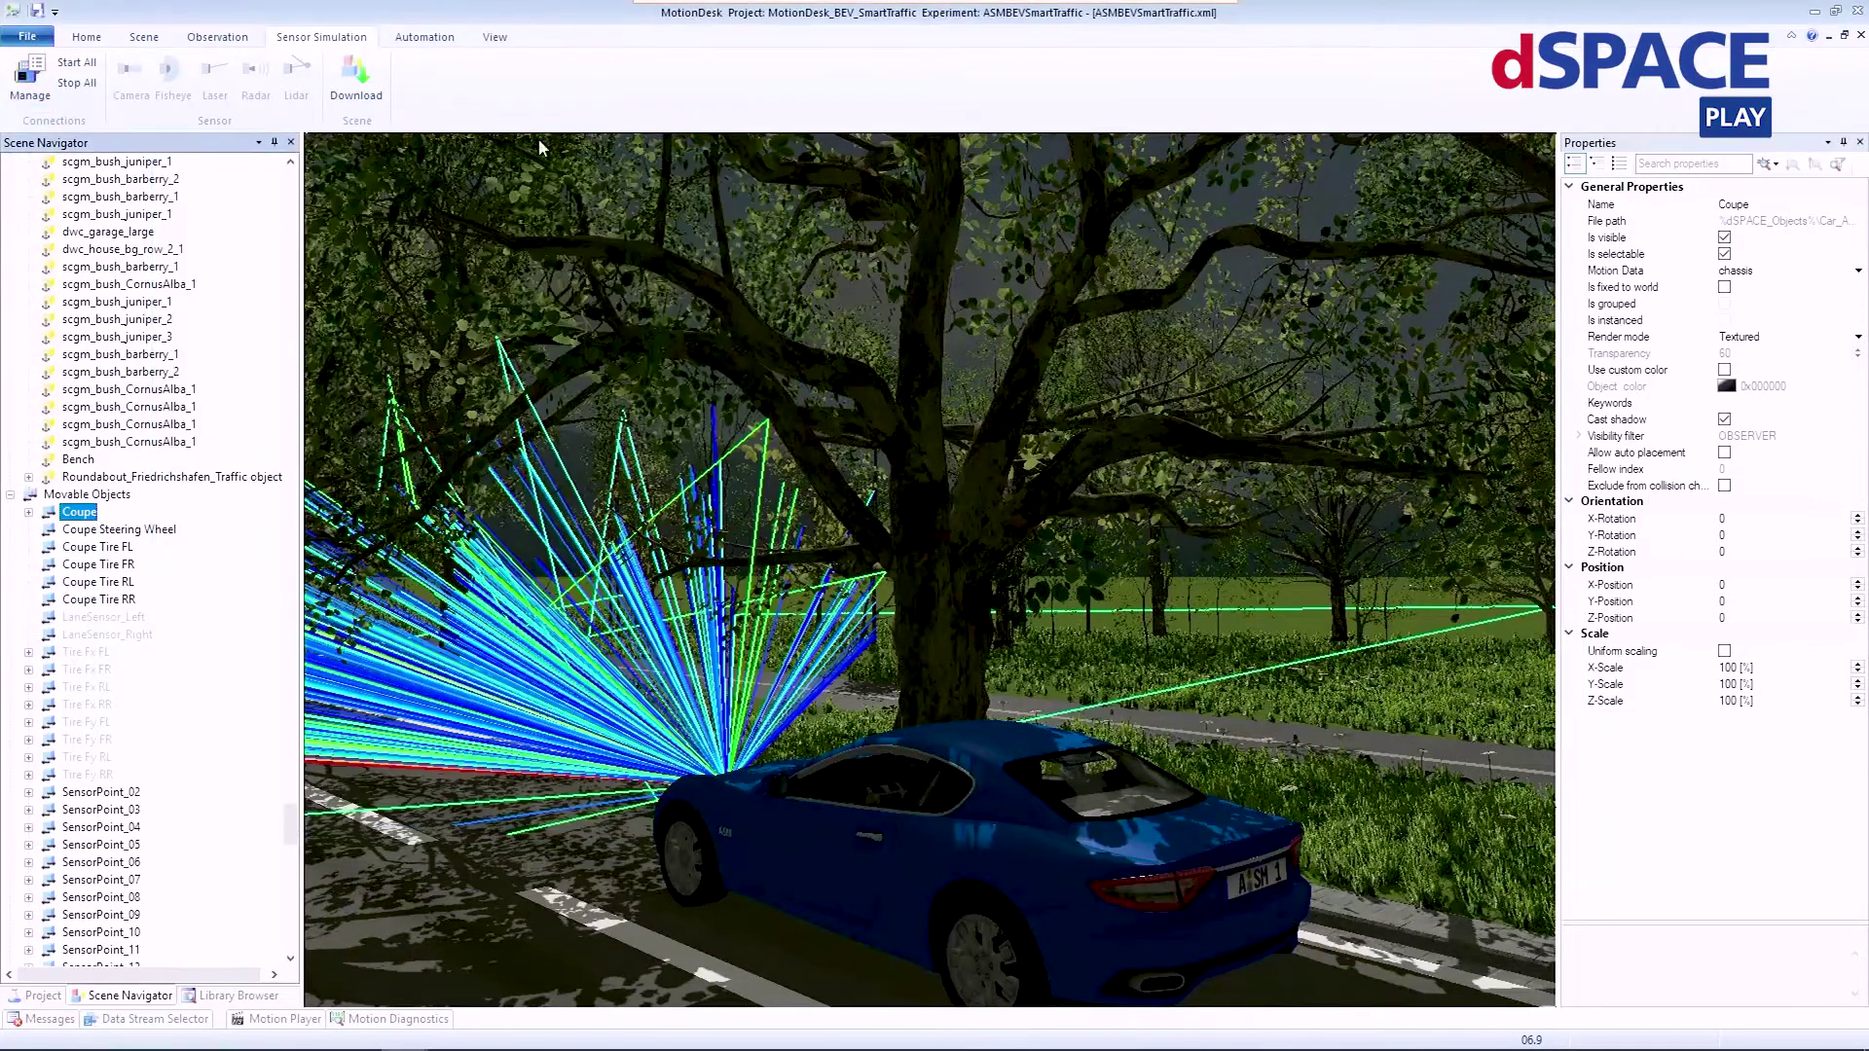
# Step: Return to MotionDesk's Home tab and run the RTMaps Demo.rtd diagram
pyautogui.click(87, 37)
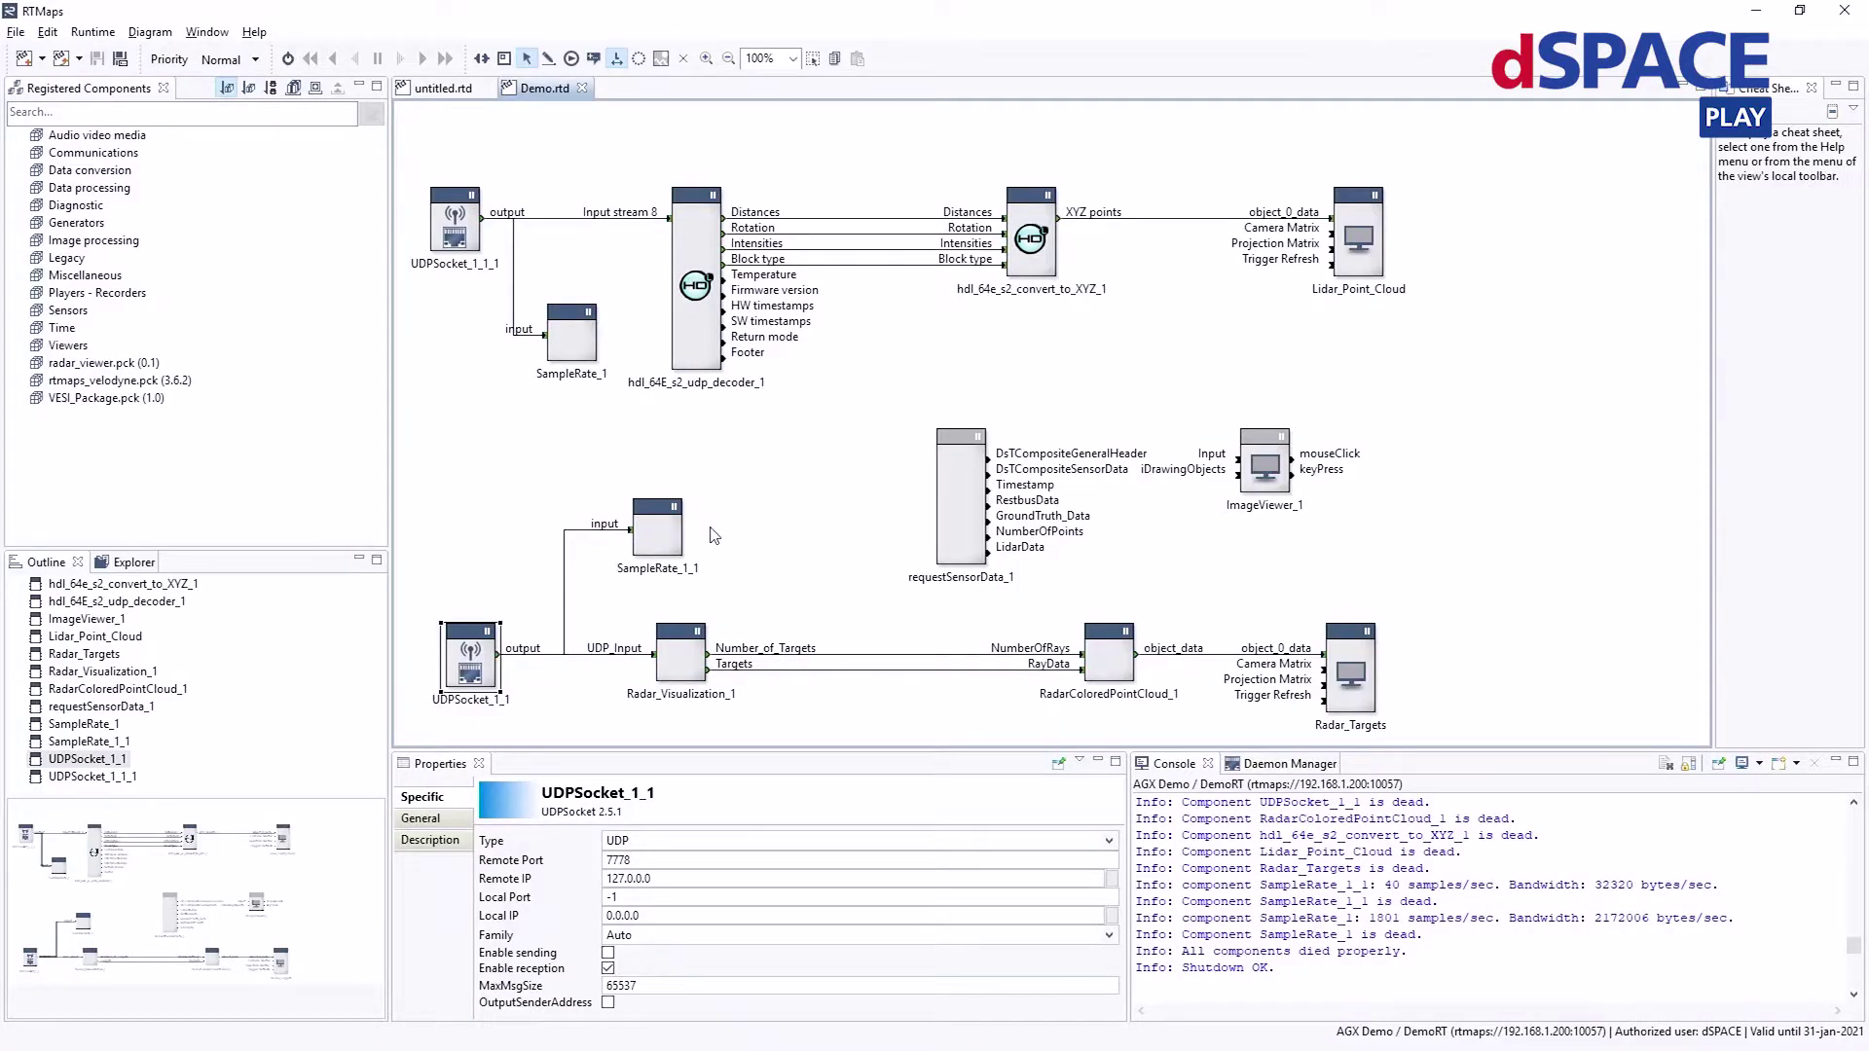
pyautogui.click(289, 60)
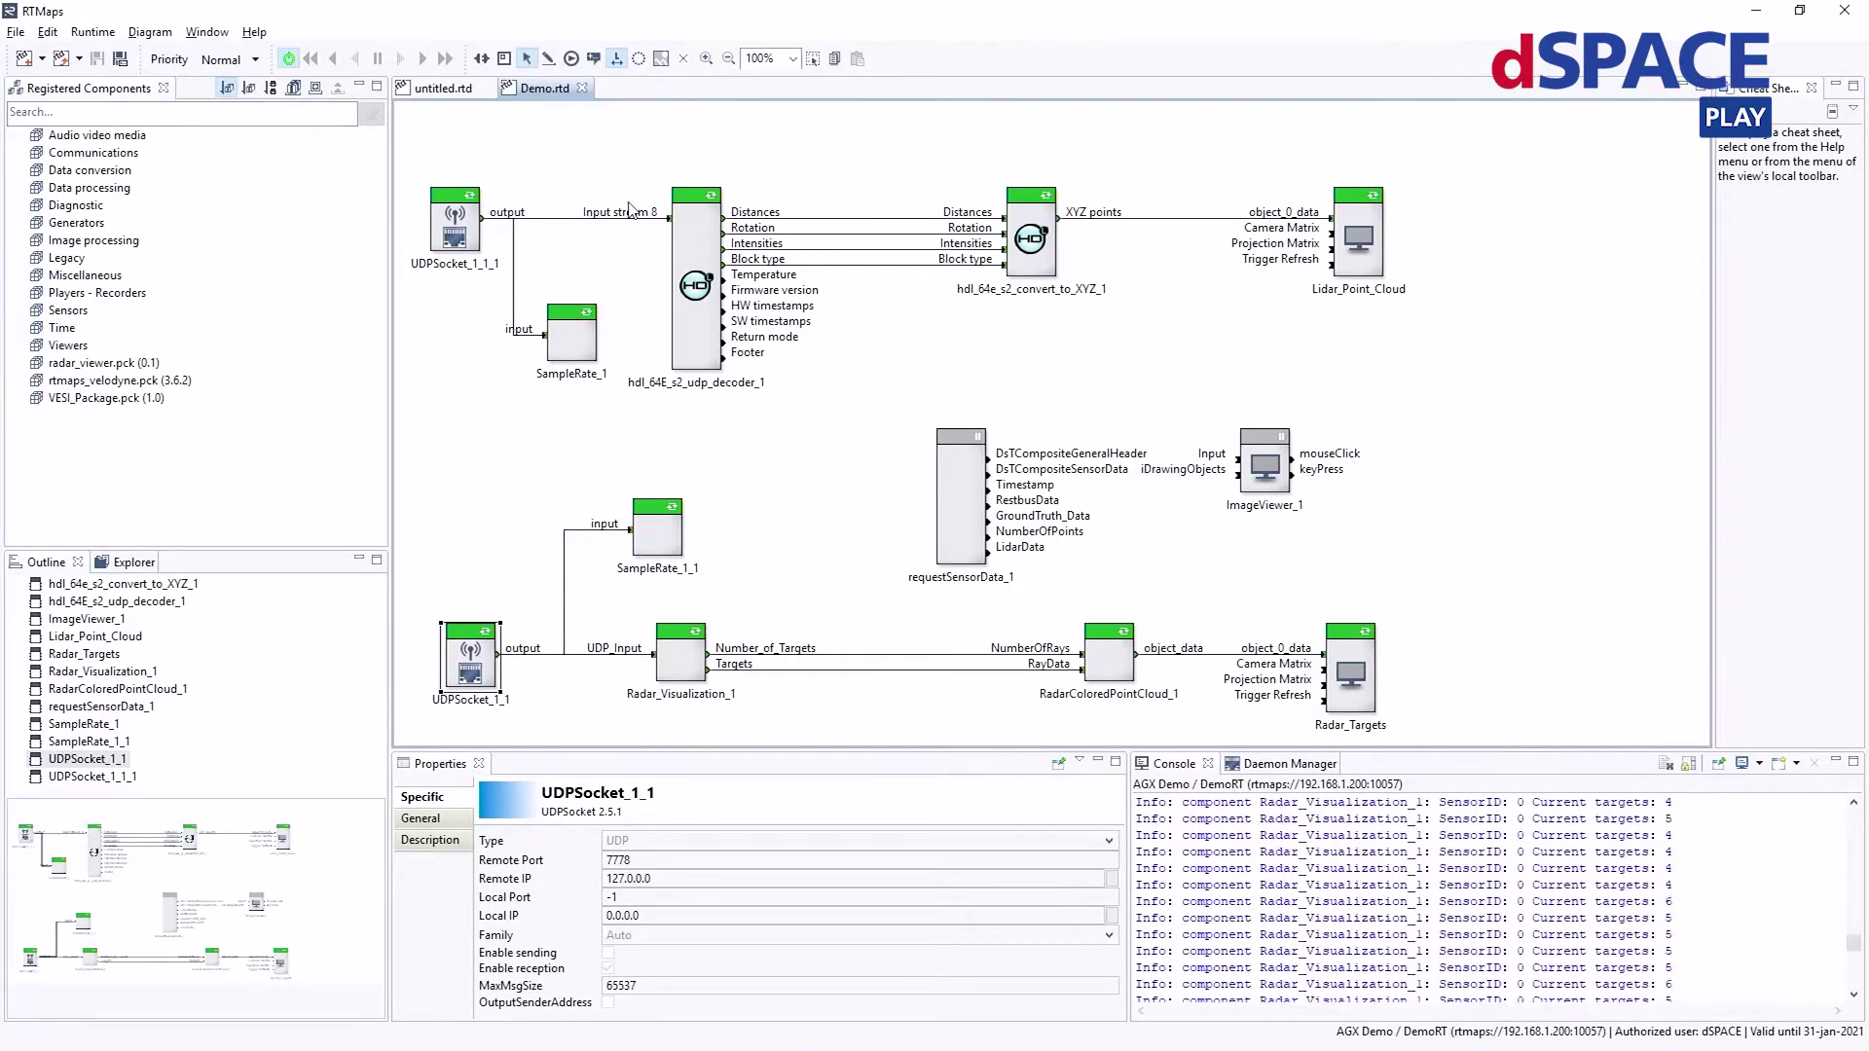